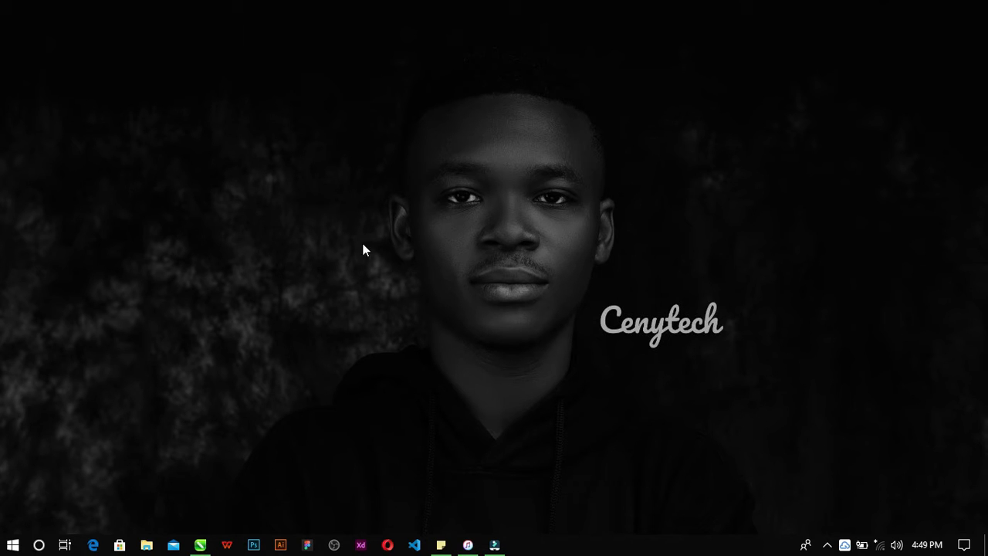
Switch to CorelDRAW and move the reference government seal towards the upper-left part of the page.
left_click(200, 544)
scroll(407, 228, "up", 2)
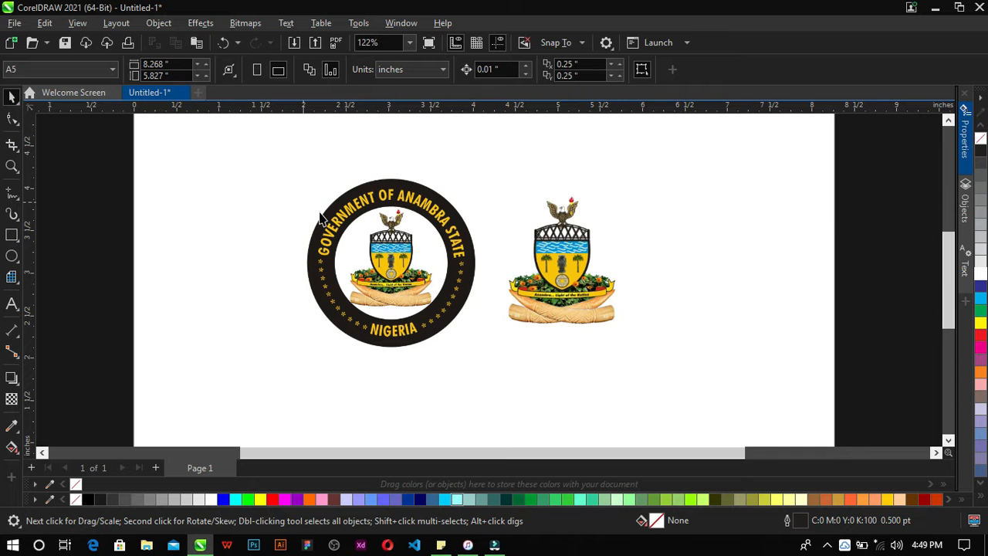
left_click_drag(396, 292, 356, 251)
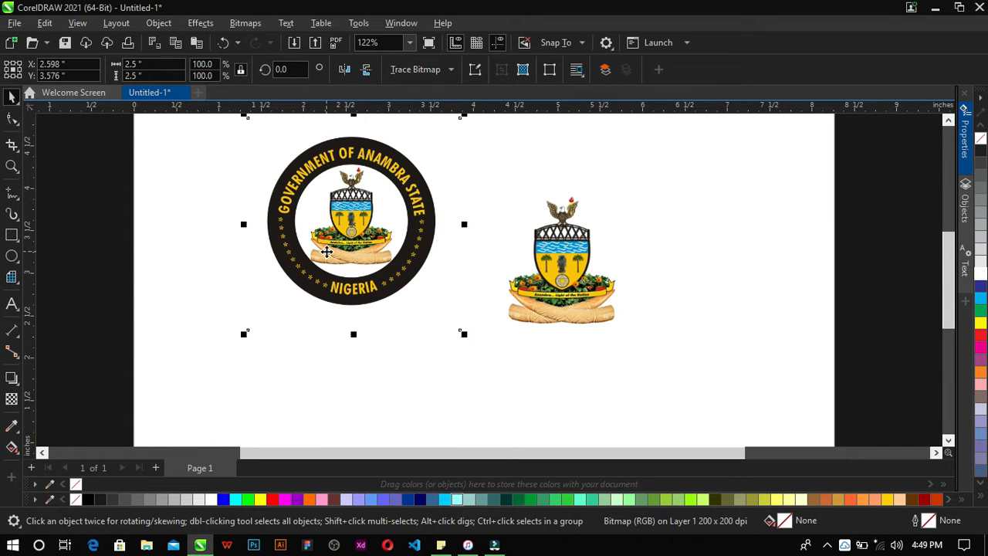
left_click_drag(336, 248, 314, 221)
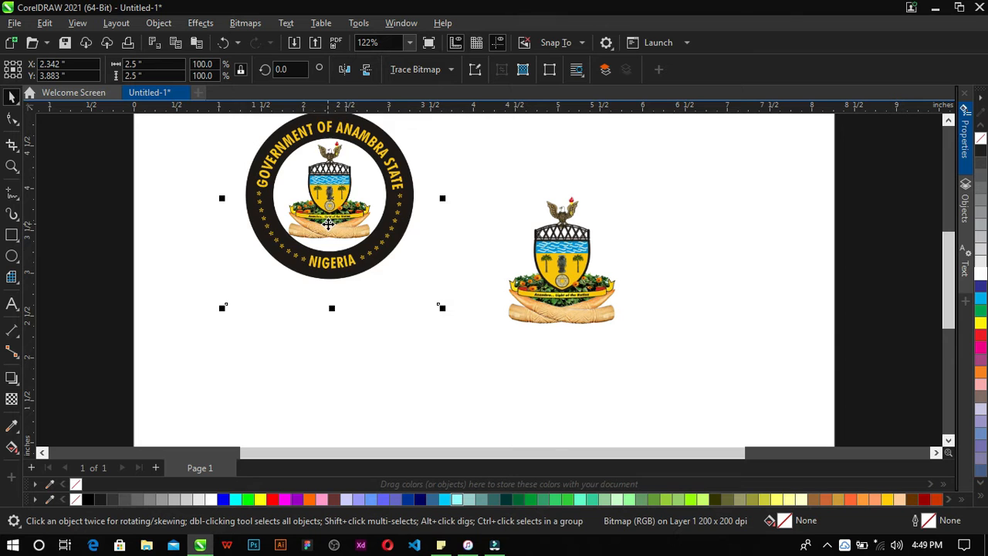
left_click(11, 256)
scroll(408, 265, "down", 2)
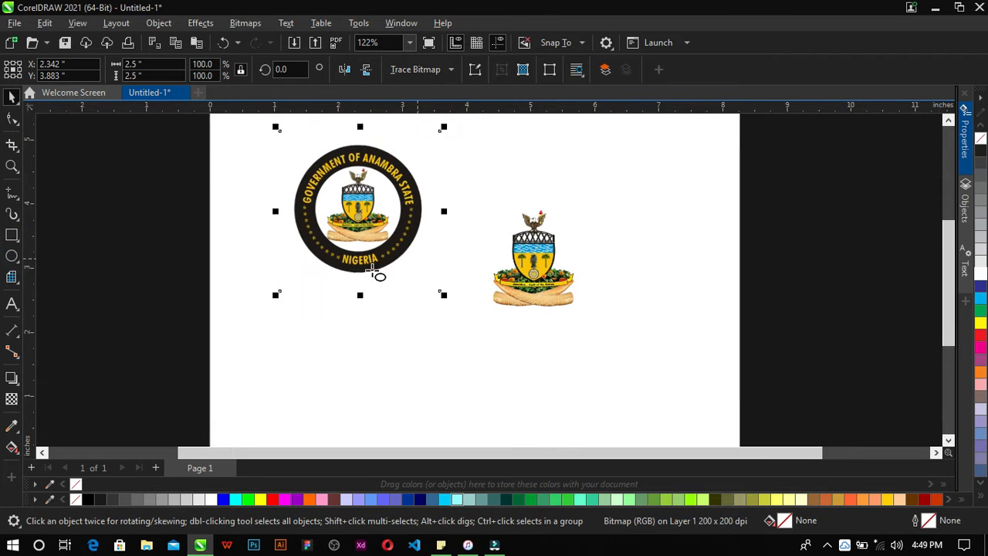
mouse_move(315, 296)
left_mouse_down()
mouse_move(386, 383)
mouse_move(461, 442)
mouse_move(466, 401)
left_mouse_up()
key("space")
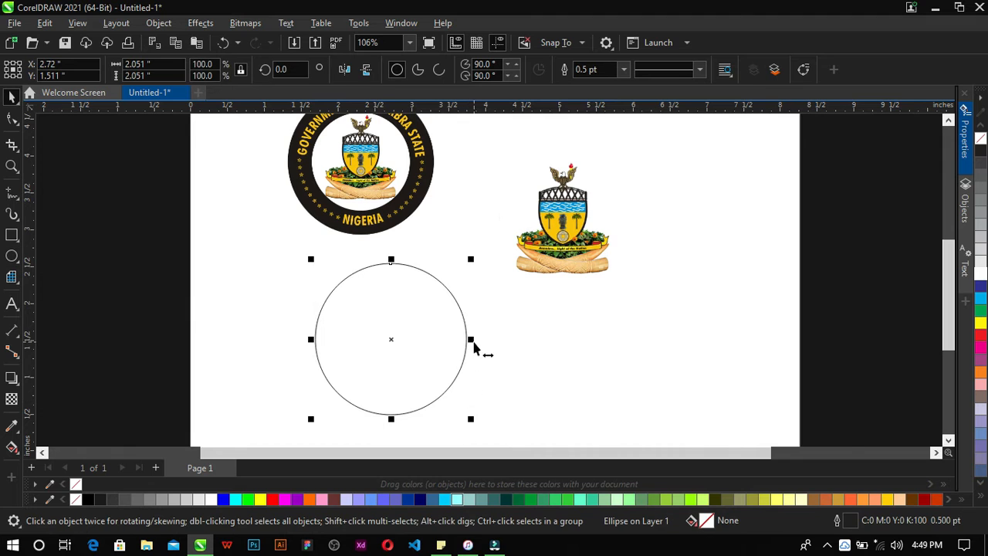
scroll(457, 270, "up", 2)
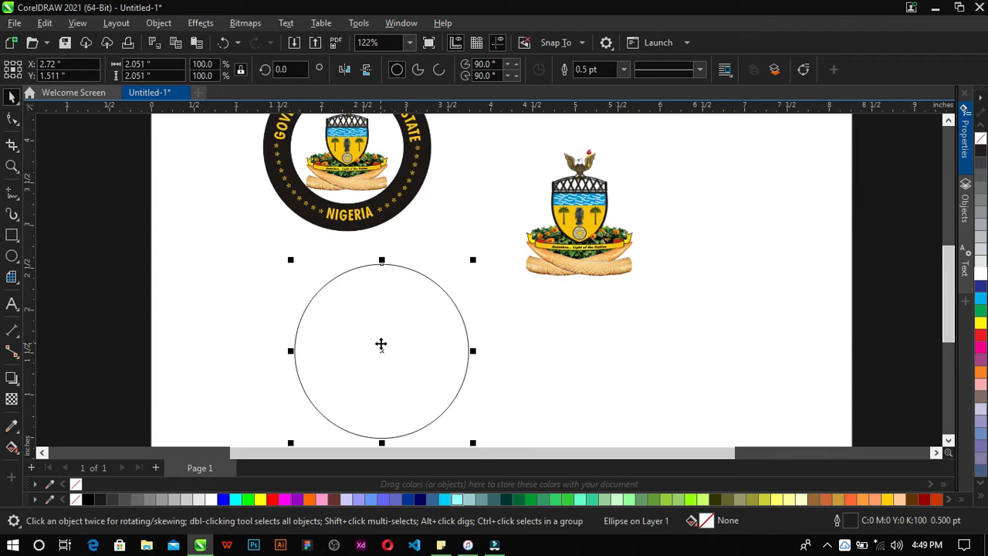
key("Delete")
Draw a circle about 1.89 inches in diameter in the empty area below the reference seal.
left_click(12, 257)
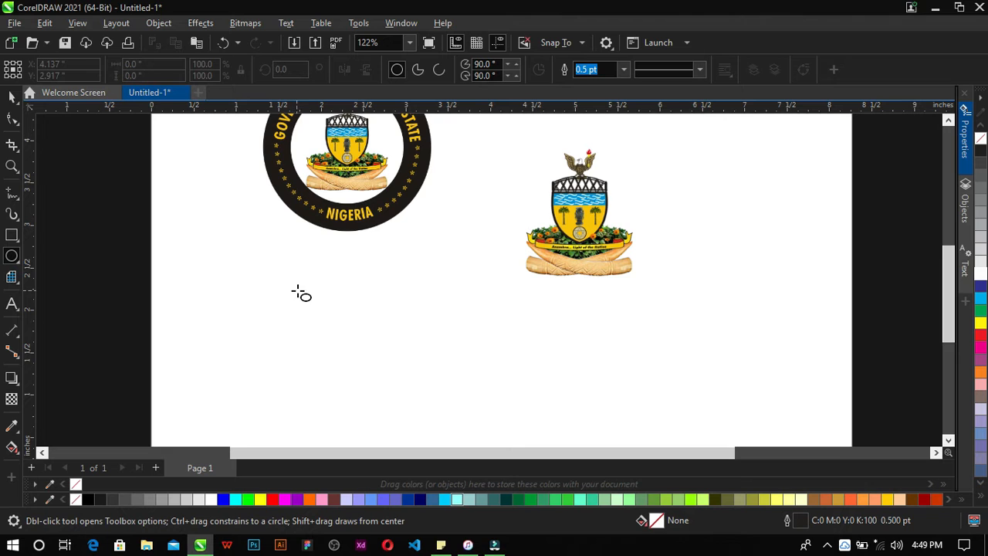
left_click_drag(306, 280, 468, 387)
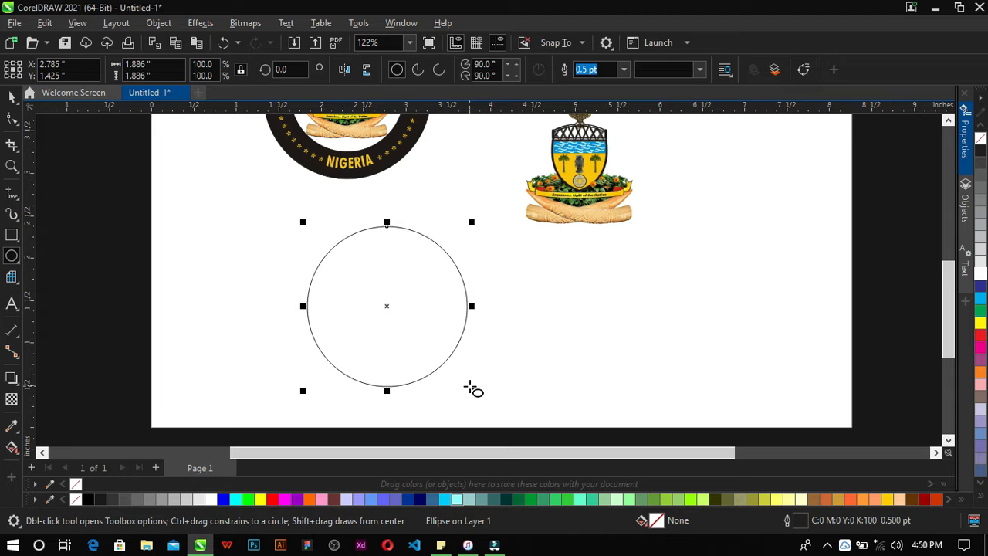
key("space")
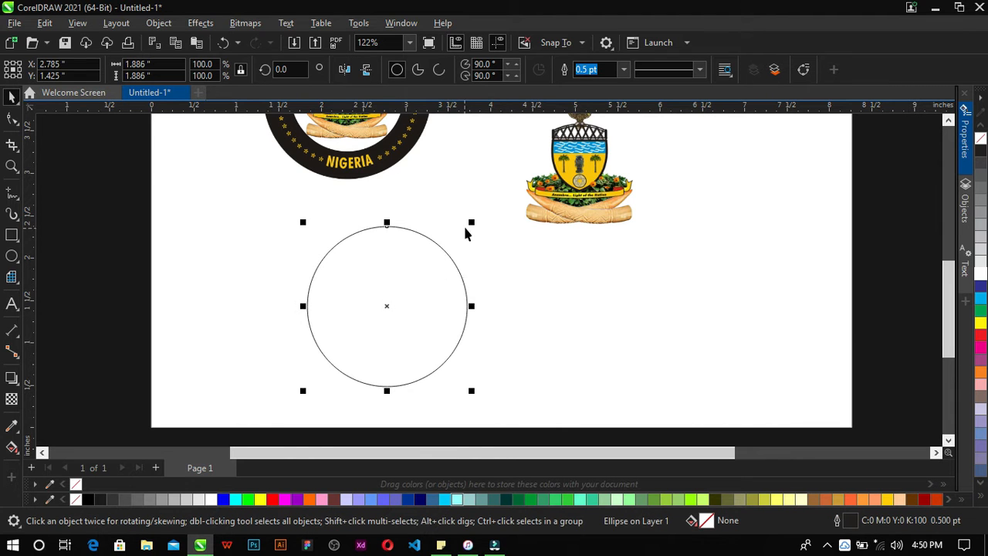
Create a smaller concentric copy of the circle, about 1.27 inches in diameter.
scroll(373, 265, "down", 1)
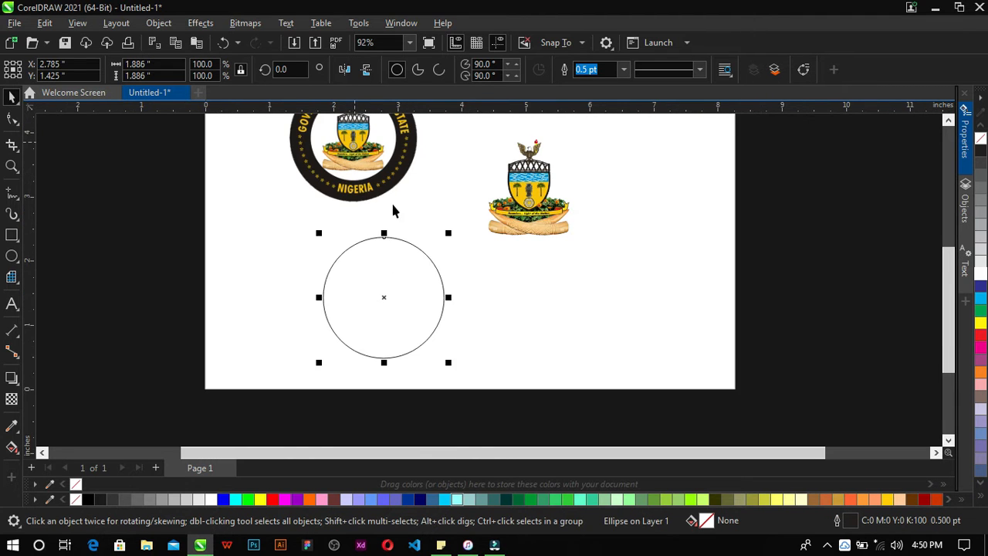
scroll(346, 242, "down", 1)
scroll(348, 146, "up", 2)
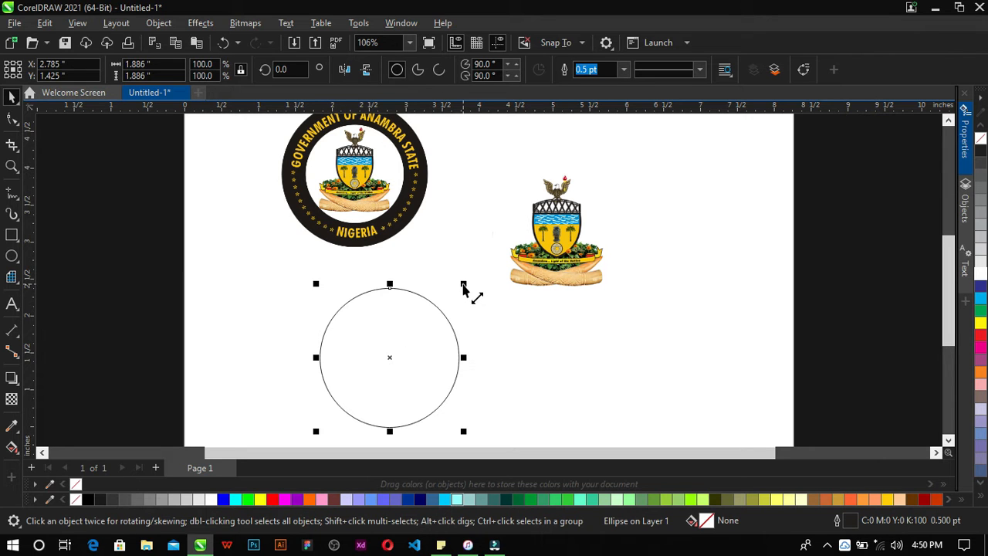
left_click_drag(463, 284, 438, 307)
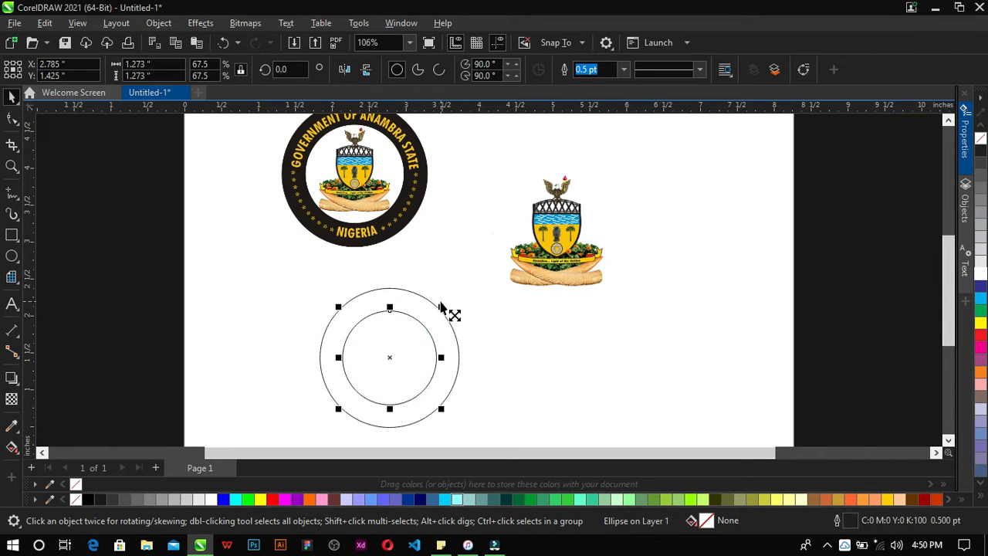
Scale the separate coat of arms down to about 0.92 by 0.94 inches and centre it on the inner circle.
left_click(543, 313)
left_click(553, 220)
left_click_drag(622, 168, 564, 226)
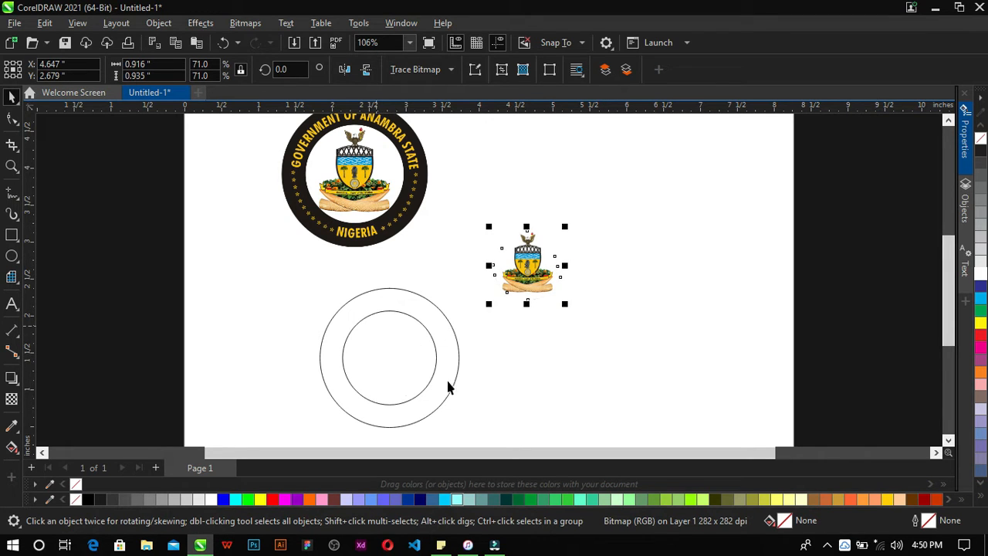
left_click(398, 357, "shift")
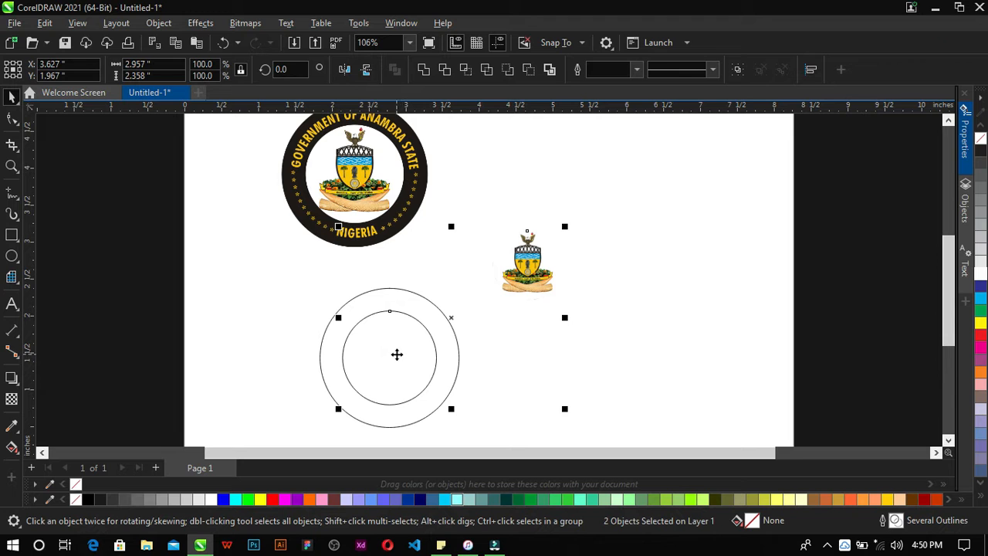
key("c")
key("e")
left_click(523, 337)
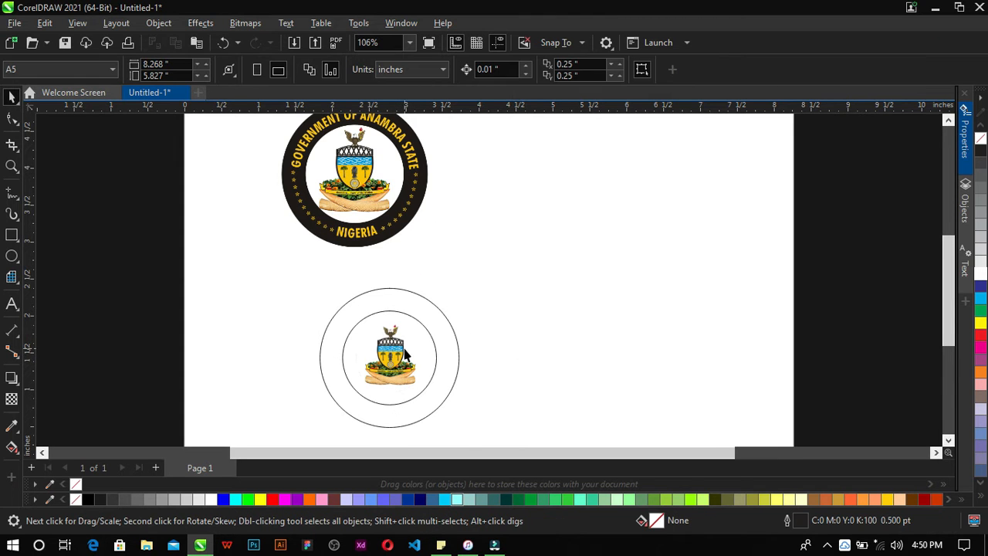
Fill the inner circle with white.
scroll(405, 355, "up", 3)
left_click(365, 335)
left_click(367, 333)
left_click(385, 335)
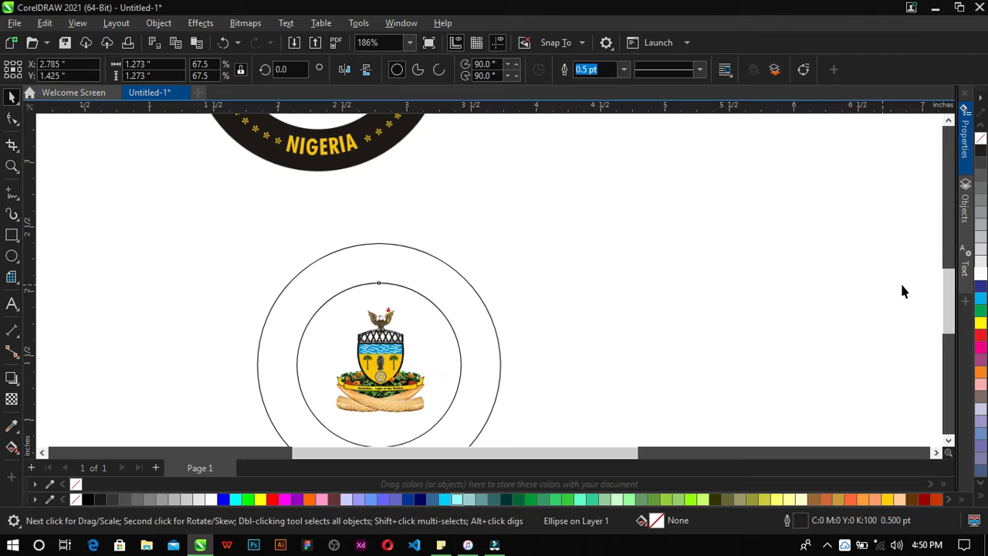
left_click(372, 292)
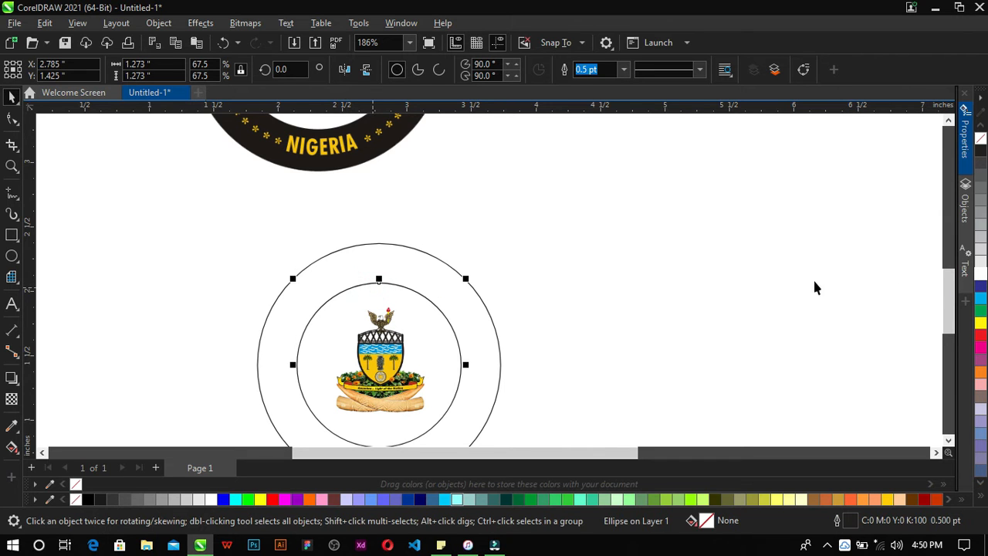
left_click(980, 274)
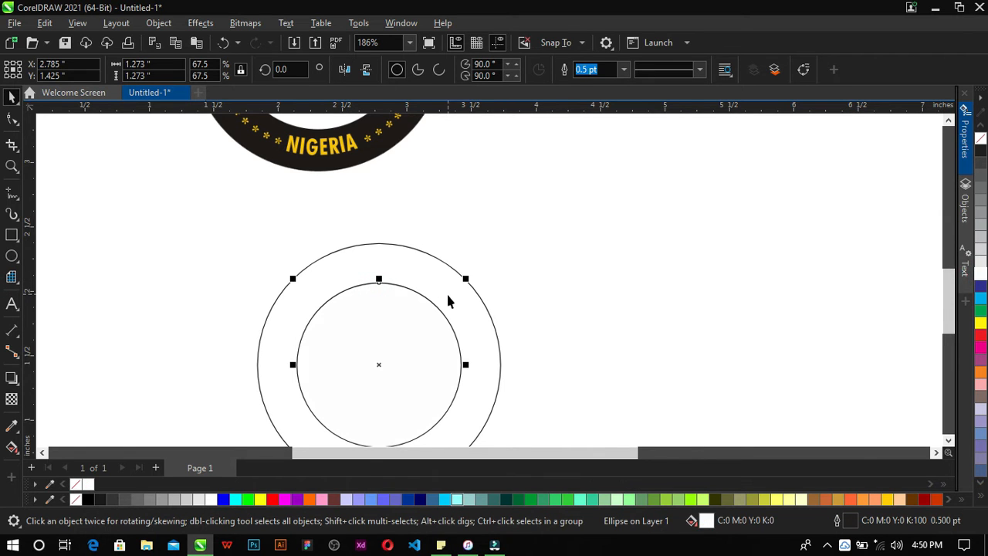
Fill the outer circle with black.
scroll(447, 298, "down", 2)
left_click(430, 267)
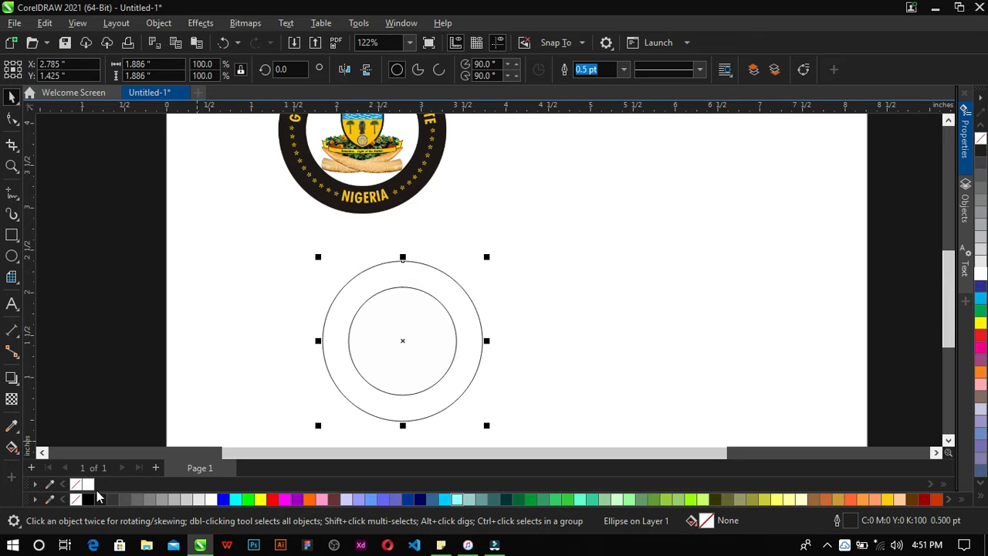
left_click(88, 499)
Place the reference seal beside the new black ring for comparison.
scroll(396, 283, "down", 2)
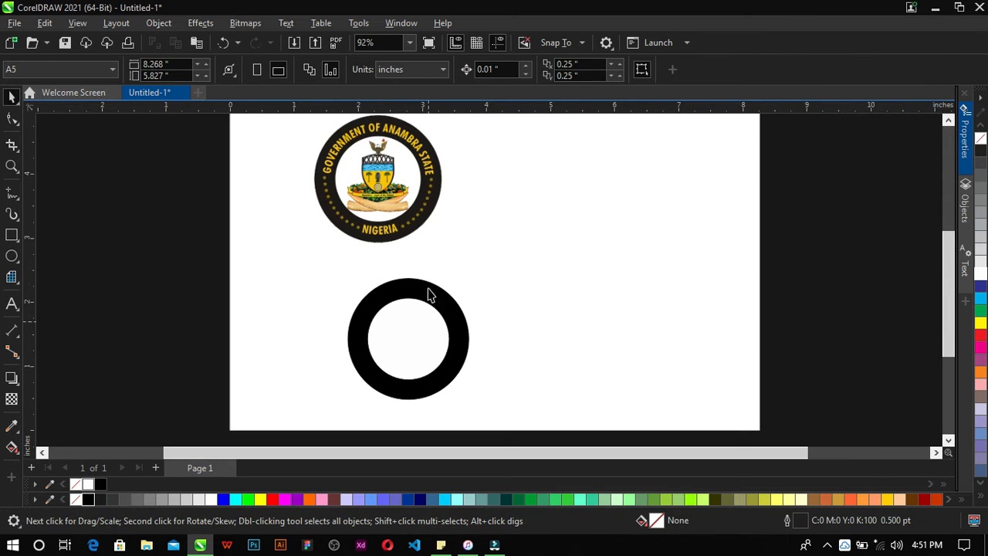
key("ctrl+v")
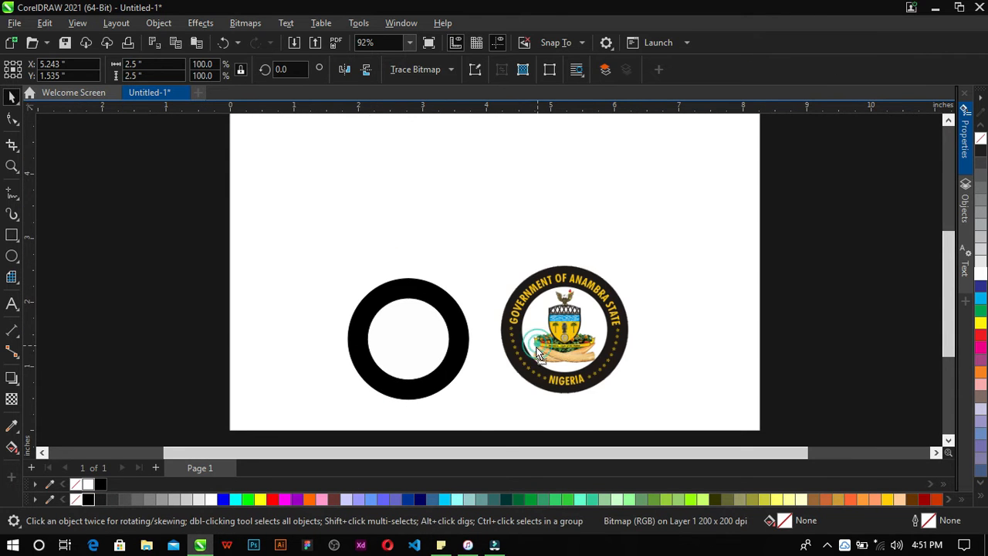
scroll(463, 370, "up", 2)
Reorder the stack so the black circle is at the back and the white circle sits directly behind the coat of arms.
left_click(394, 326)
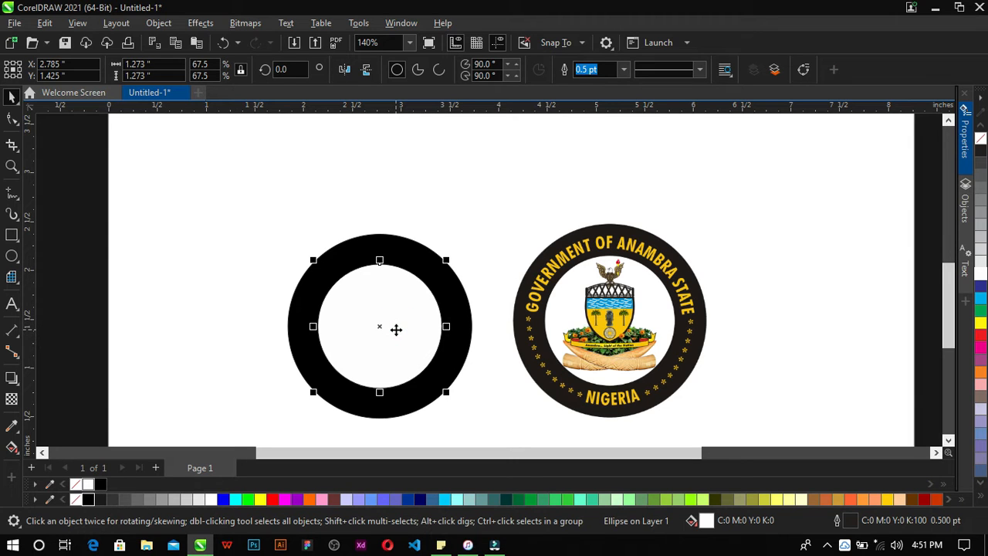
key("shift+Page_Down")
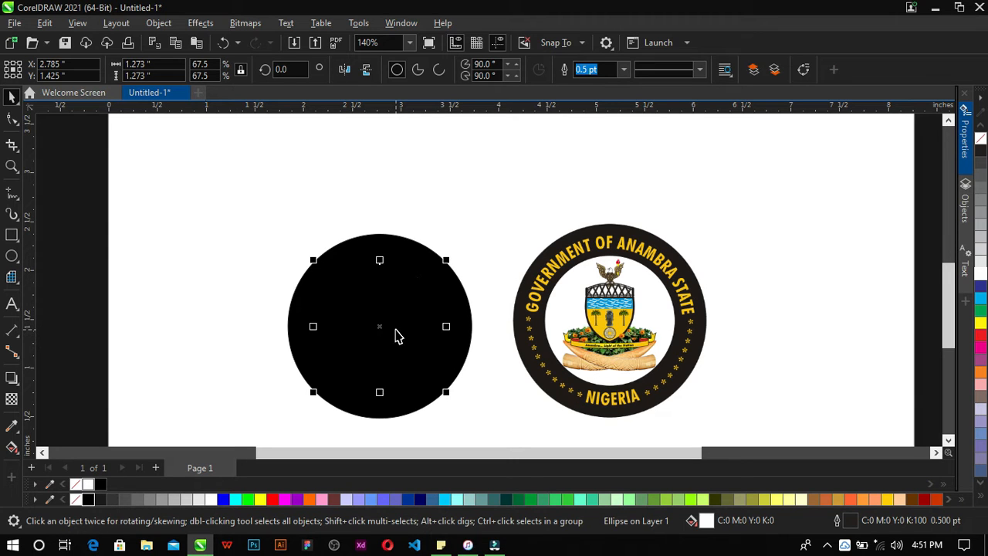
left_click(395, 330)
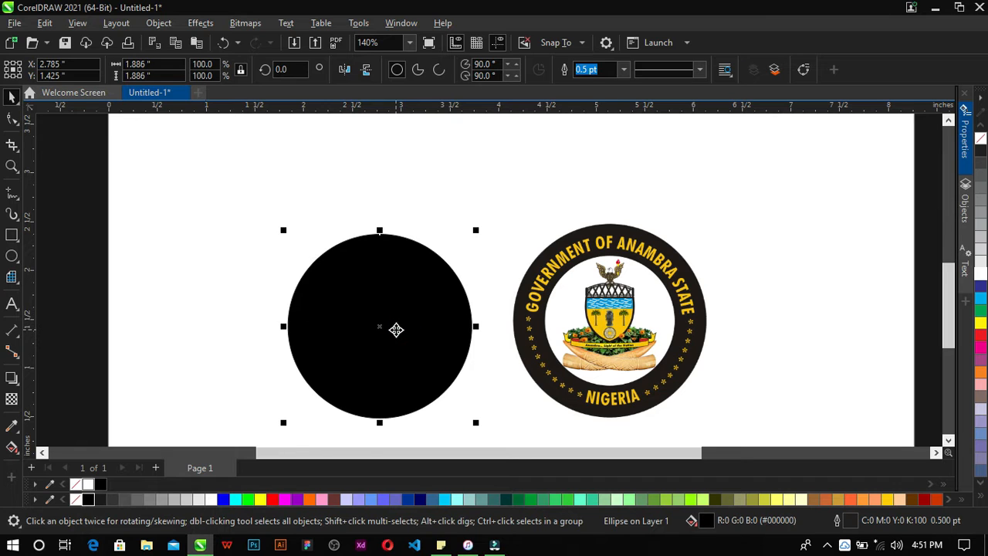
key("shift+Page_Down")
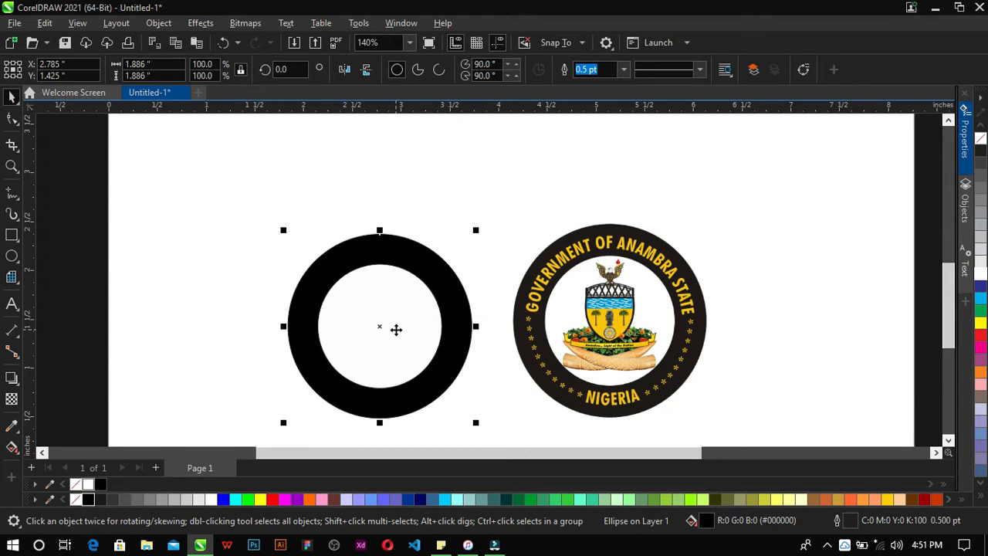
left_click(395, 331)
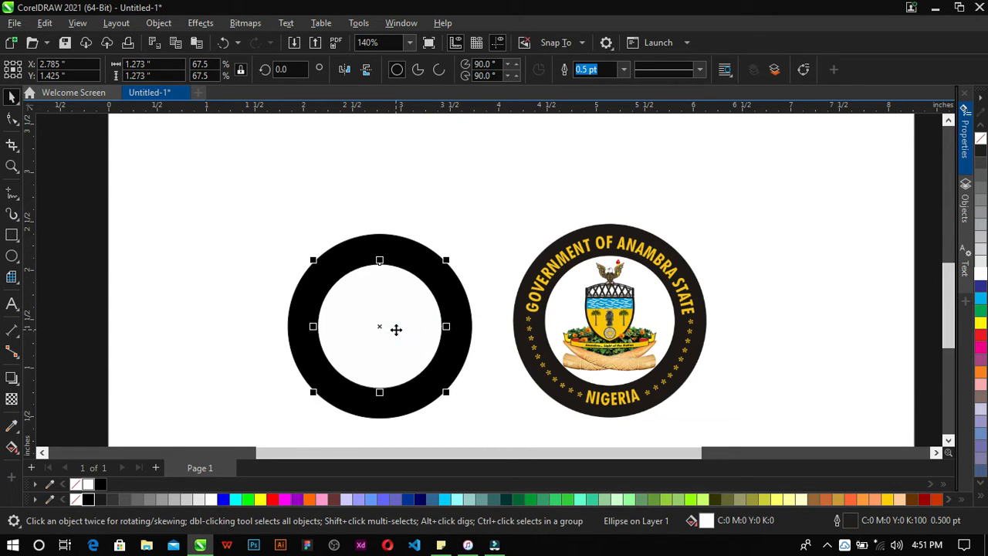
key("ctrl+Page_Down")
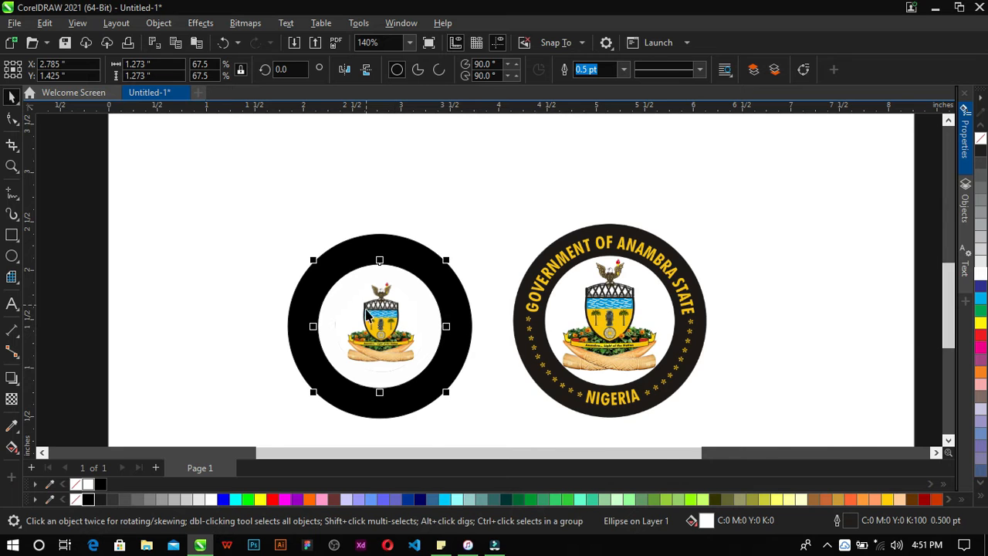
Enlarge the coat of arms from its centre to about 1.17 by 1.2 inches within the white circle.
scroll(390, 332, "up", 2)
left_click(388, 332)
right_click(388, 332)
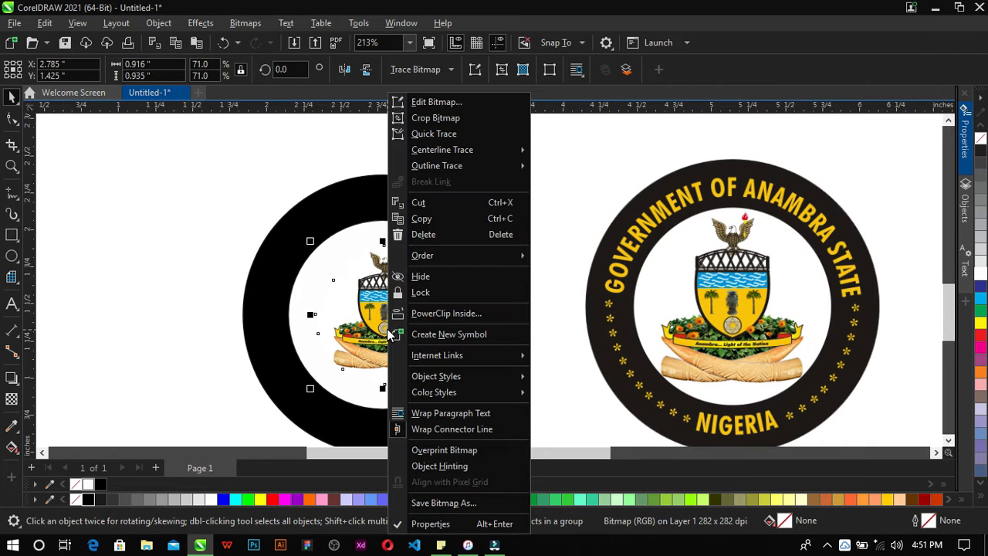
left_click(311, 266)
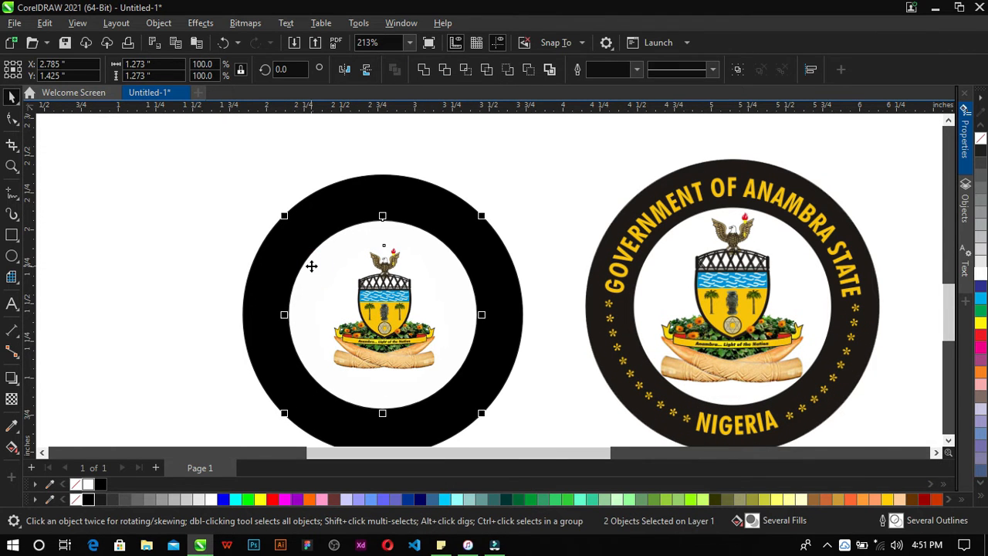
left_click(311, 266)
left_click_drag(454, 242, 474, 223)
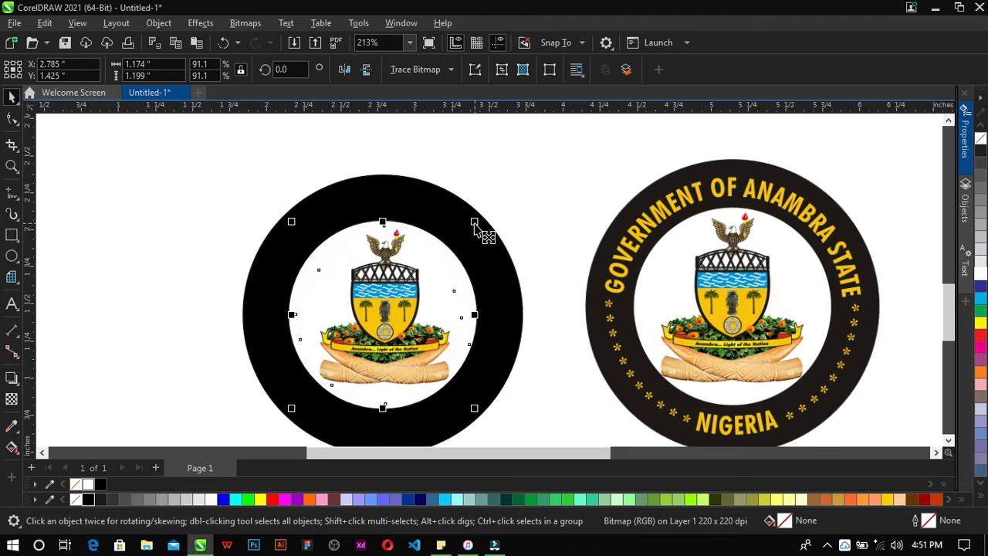
PowerClip the coat of arms inside the white inner circle.
right_click(396, 290)
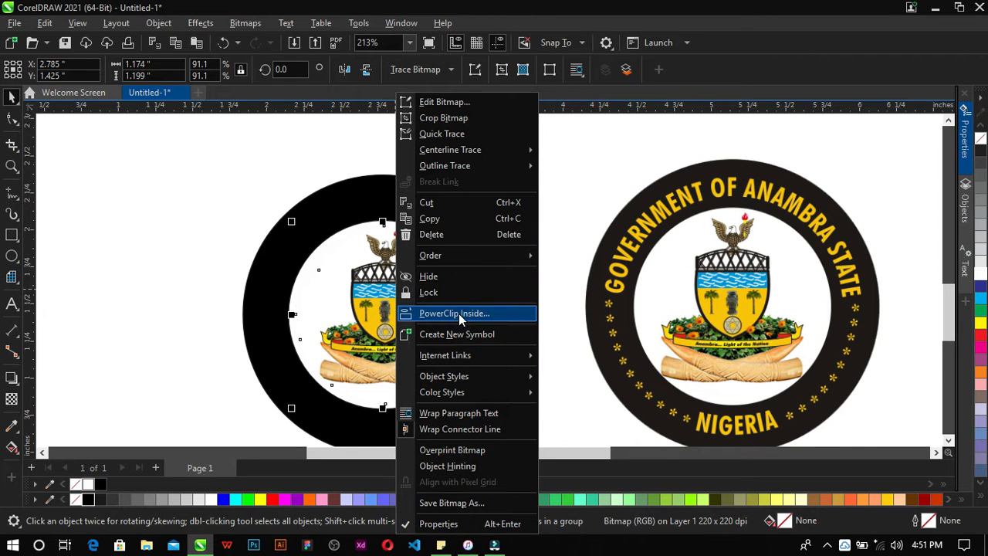
left_click(461, 319)
left_click(321, 242)
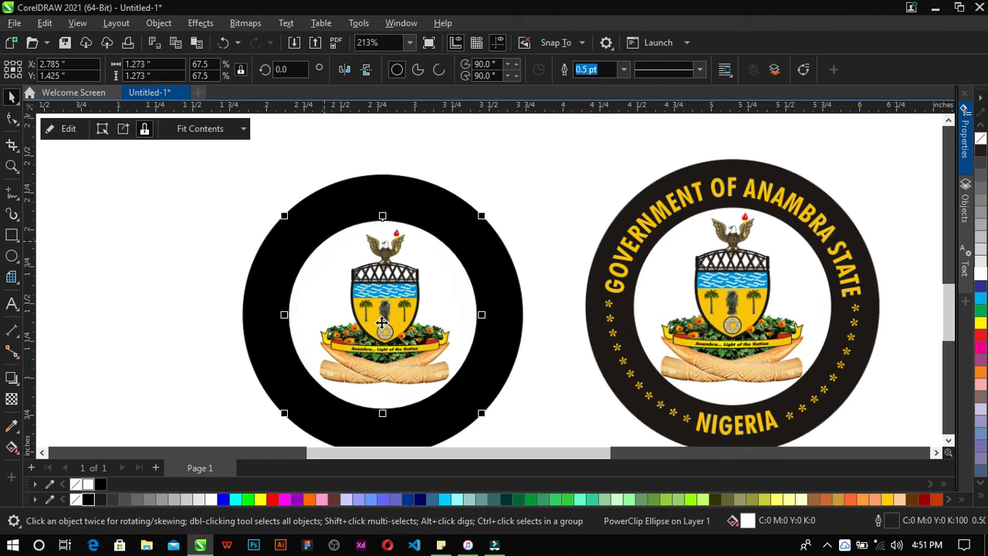
Add the artistic text "GOVERNMENT OF ANAMBRA STATE" above the black ring.
left_click(10, 308)
scroll(523, 337, "down", 1)
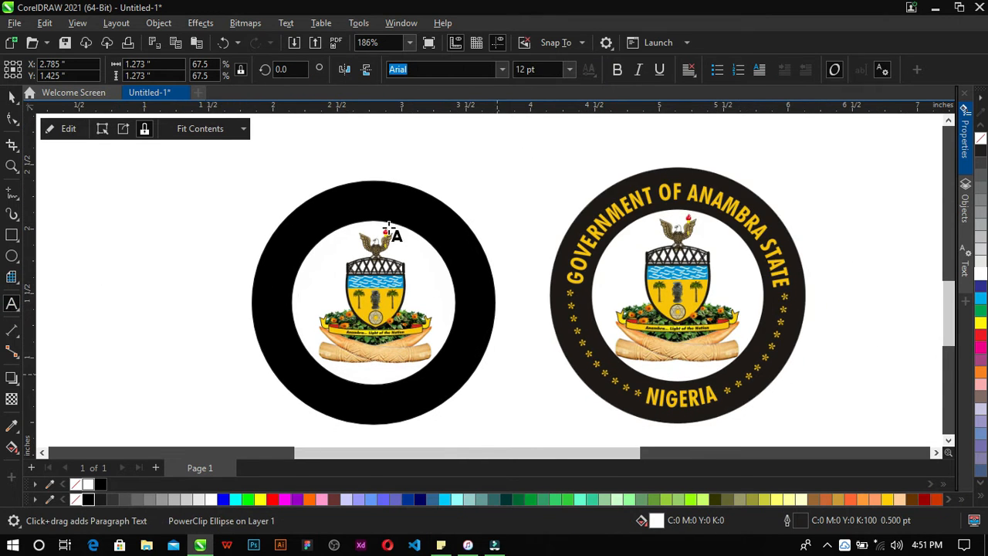
scroll(517, 273, "down", 2)
scroll(516, 203, "up", 2)
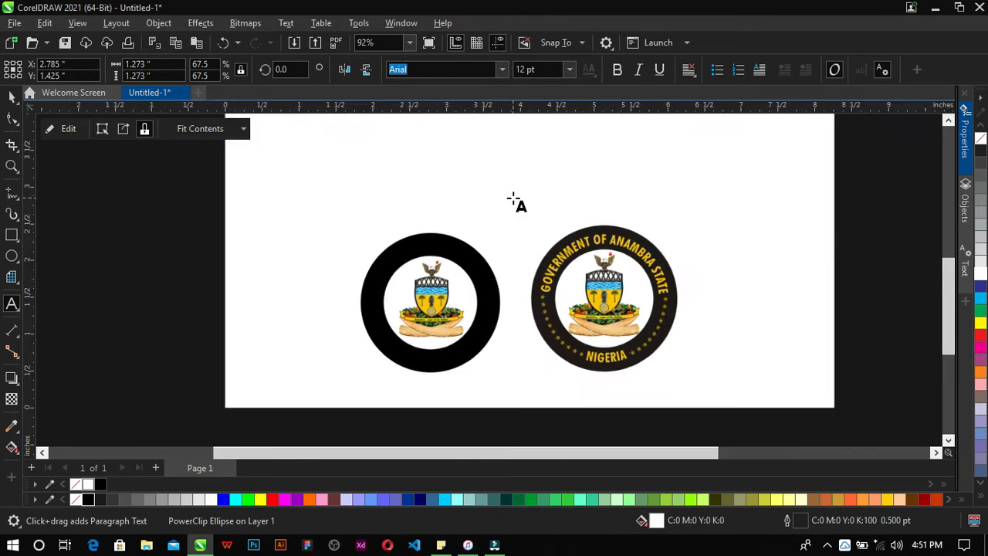
left_click(432, 197)
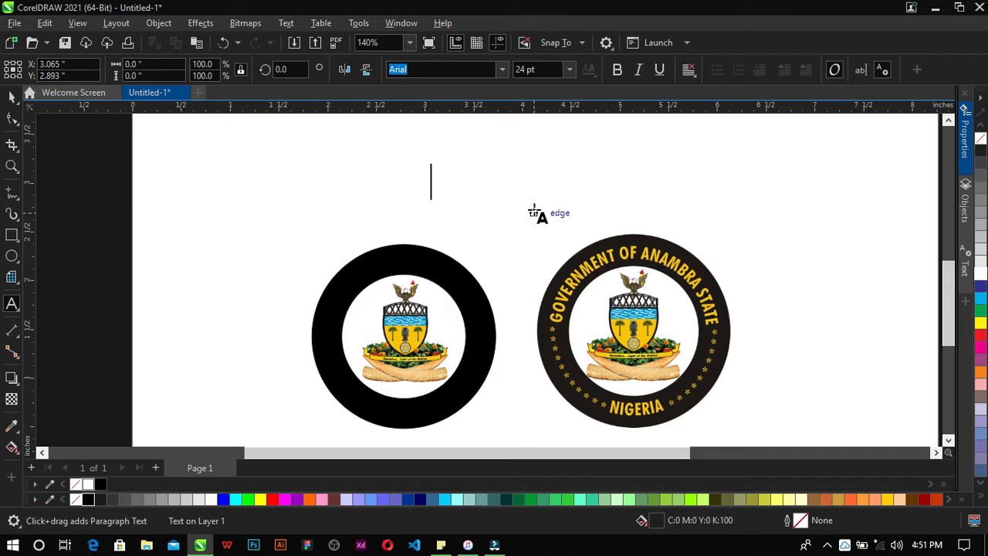
type("GOVERN")
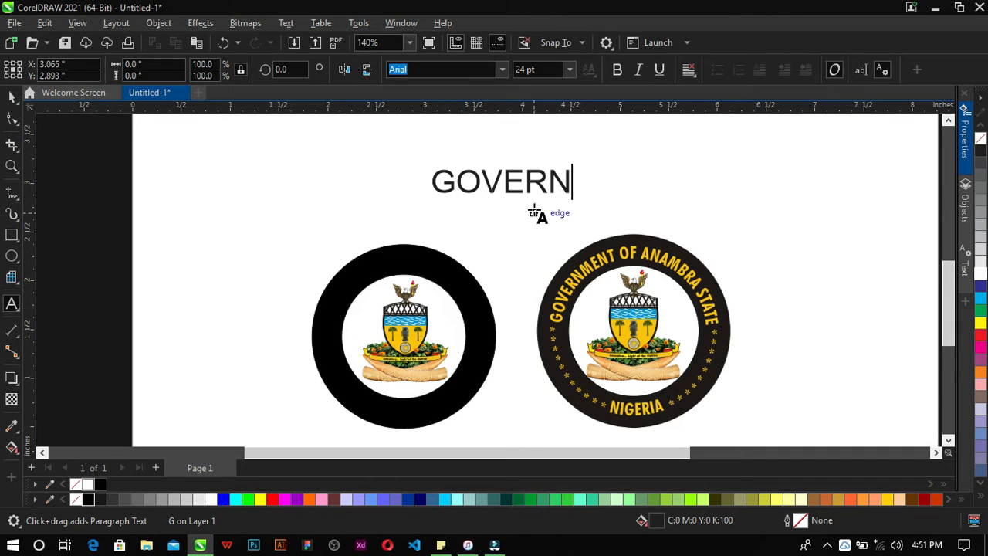
type("MENT OF A")
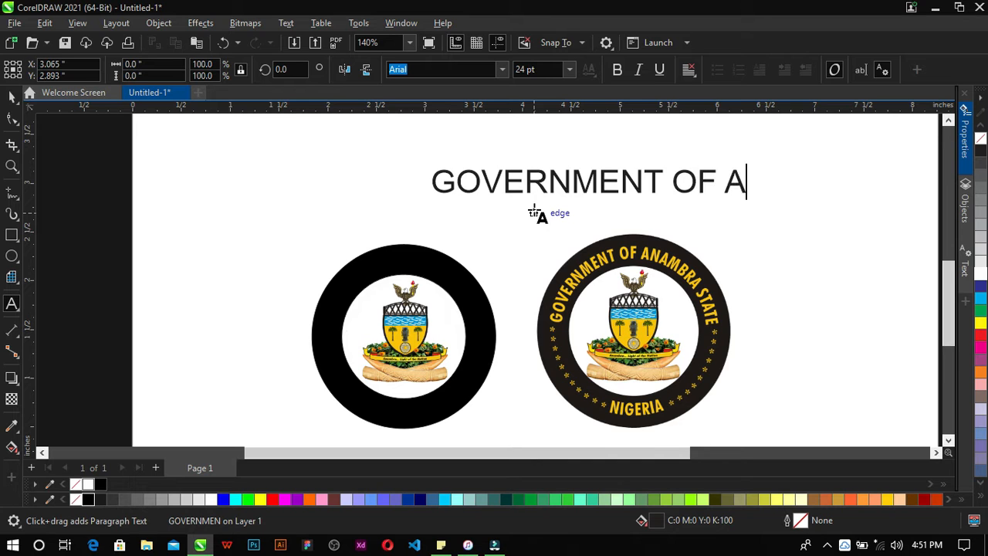
type("NAMBRA ")
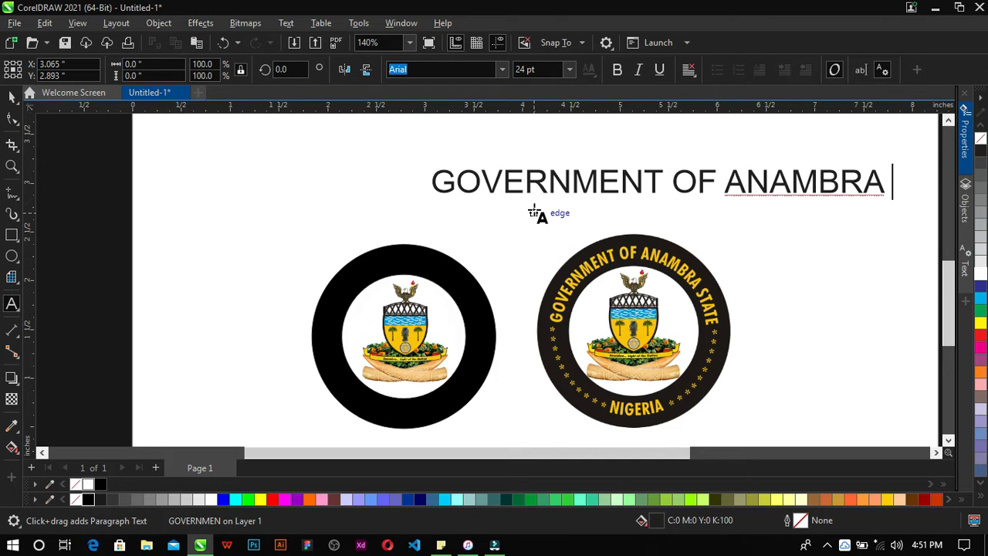
type("STATE")
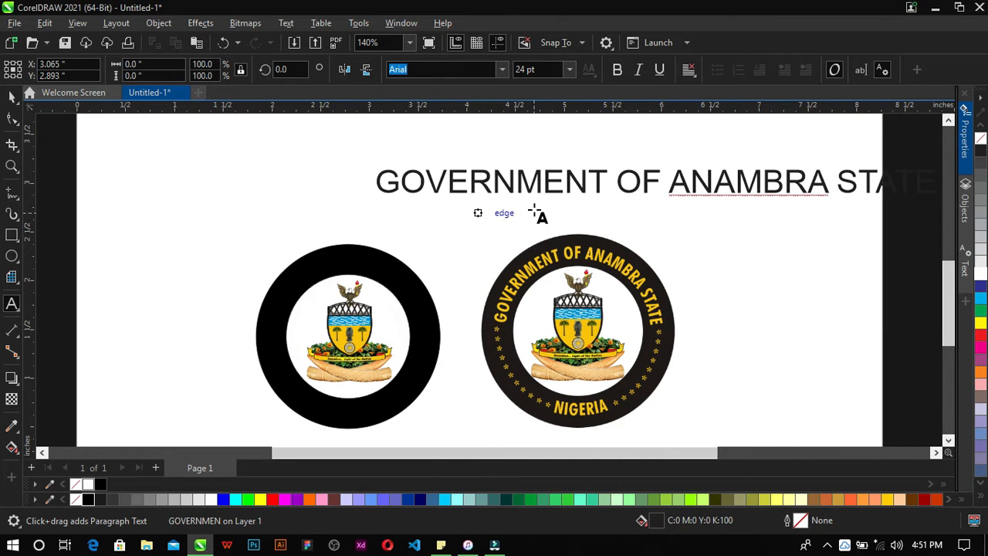
key("ctrl+space")
Set the heading text's font to FranKleinBold.
left_click(430, 68)
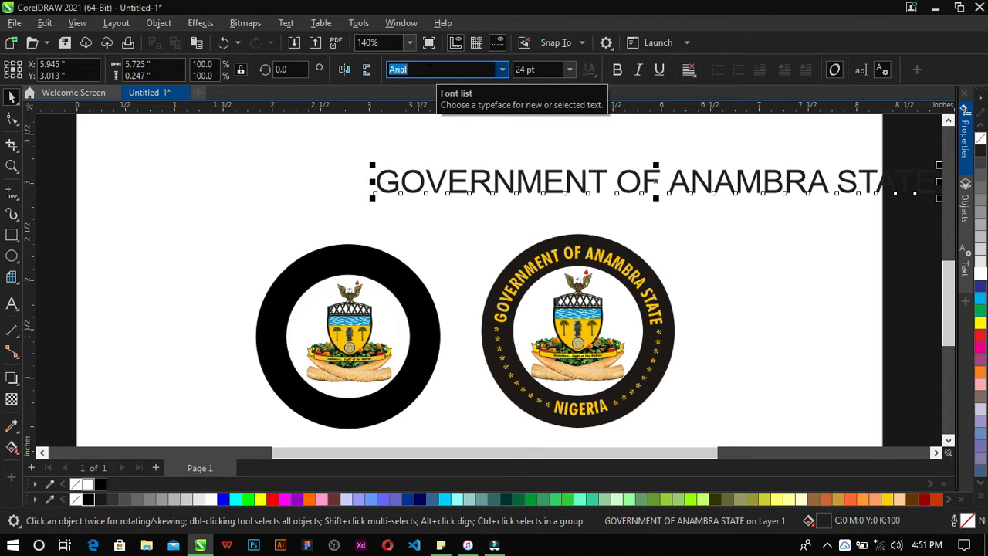
type("Frank")
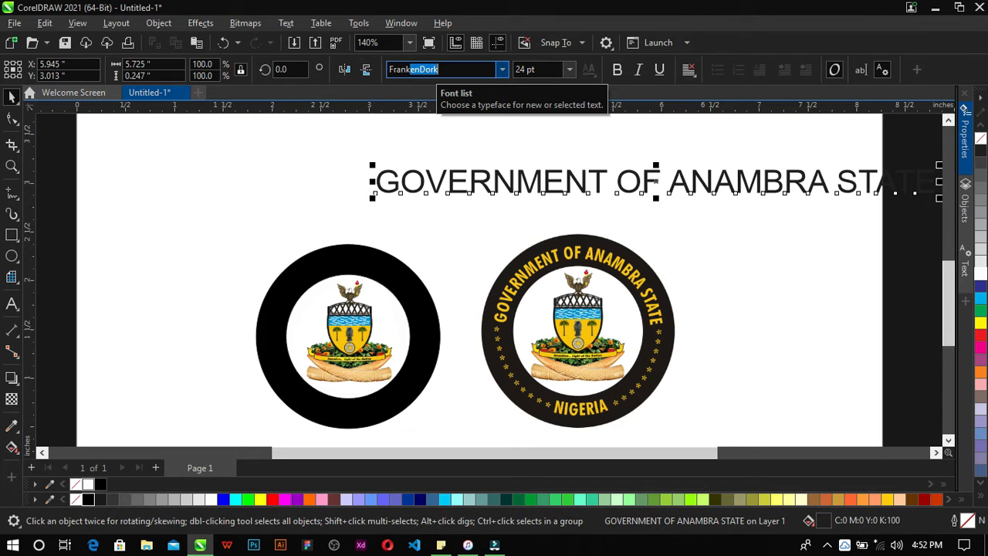
type("leinBold")
Compare the Franklin Gothic variants and set the heading text's font to Franklin Gothic Demi.
left_click(500, 72)
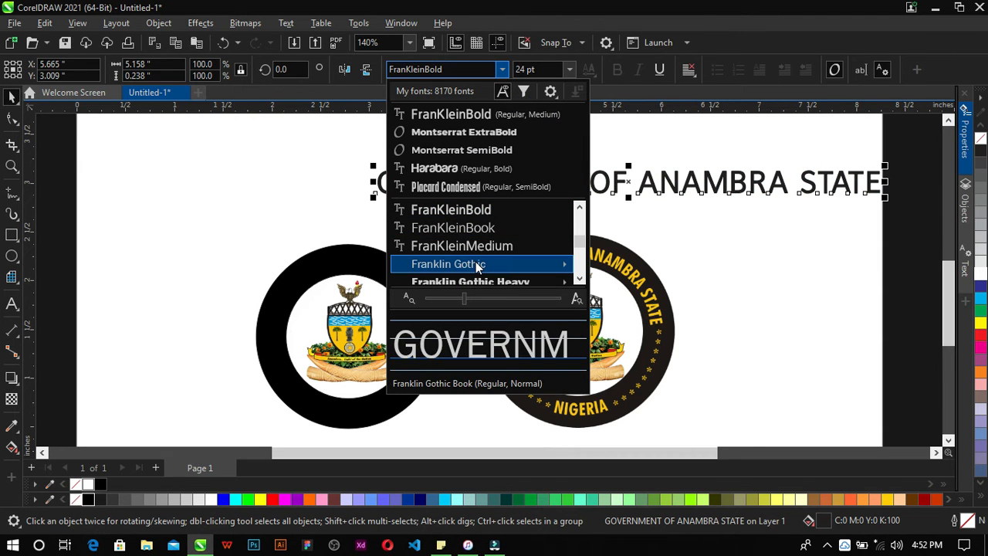
mouse_move(476, 264)
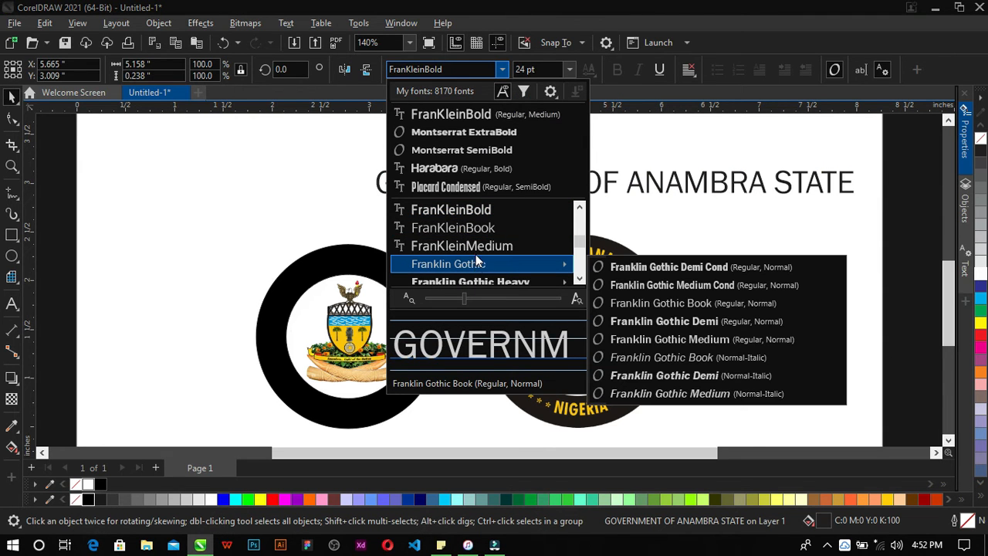
scroll(477, 251, "down", 1)
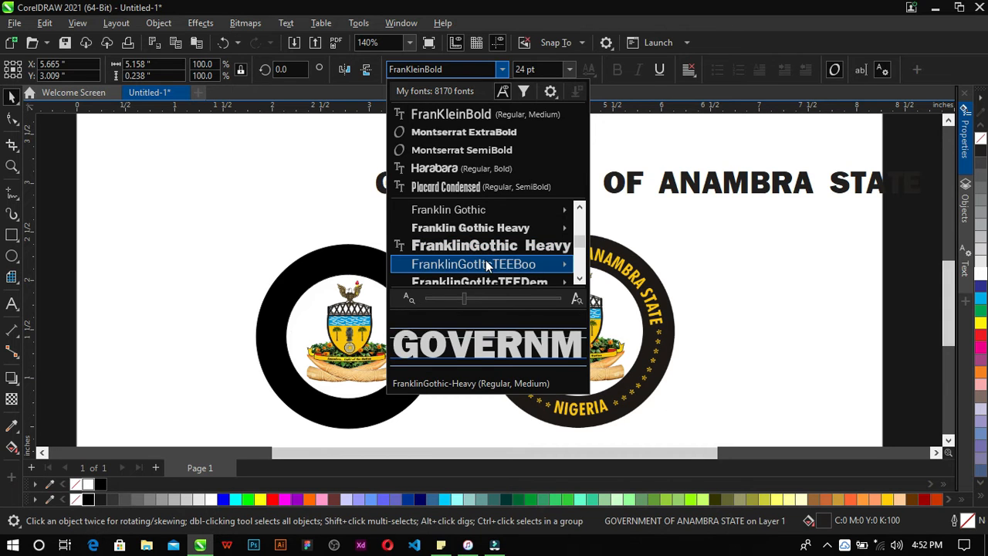
scroll(487, 260, "down", 1)
scroll(489, 251, "up", 1)
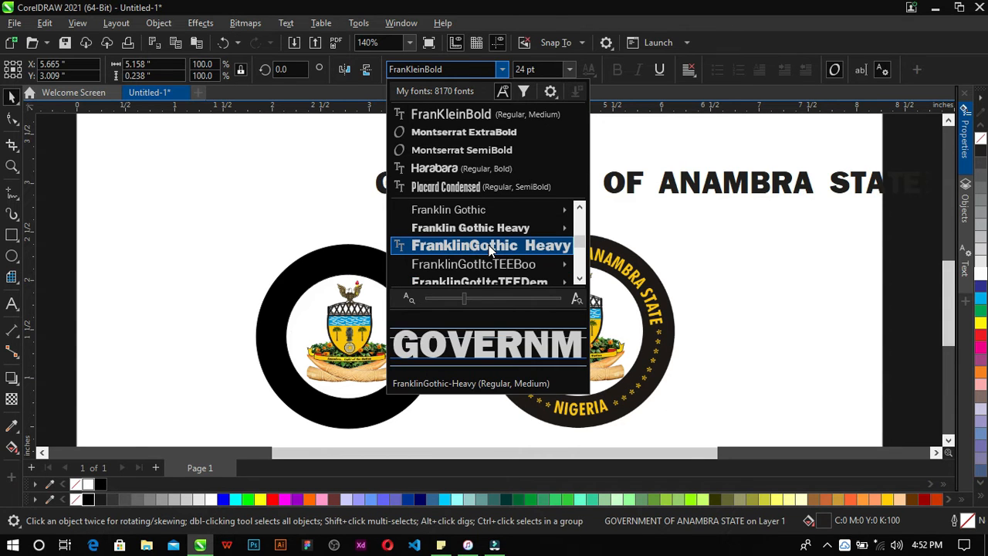
scroll(488, 245, "up", 1)
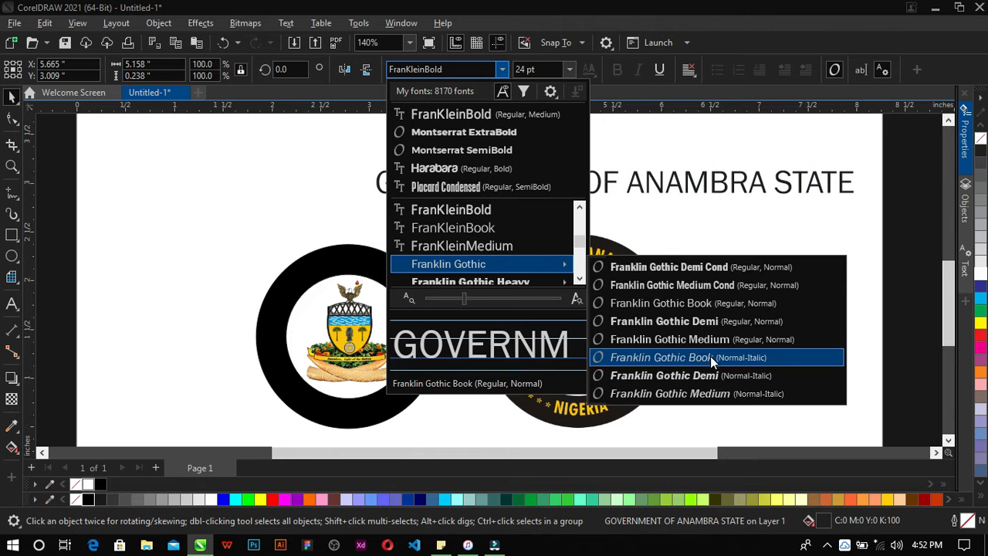
key("Escape")
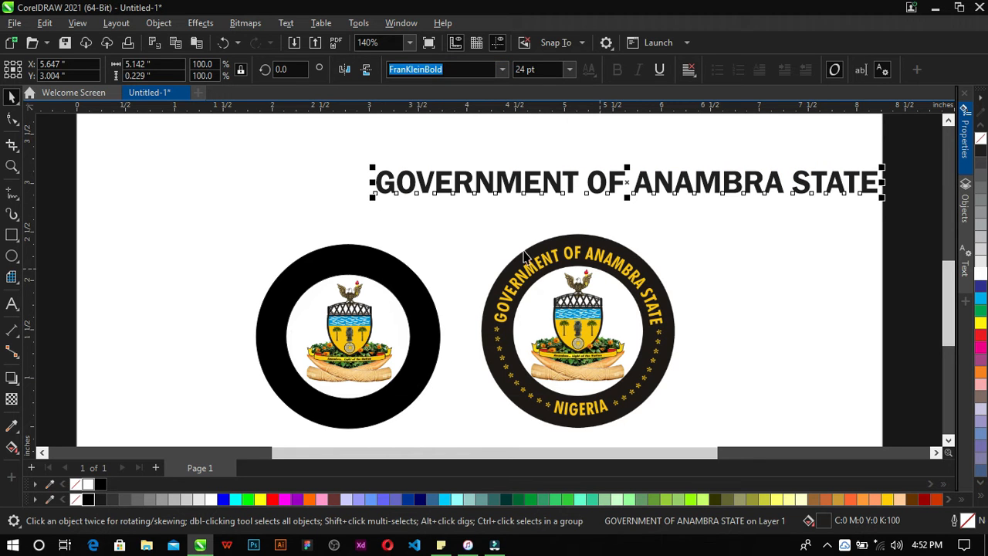
Scale the heading text down to about 2.47 by 0.11 inches and place it just above the black ring.
left_click_drag(882, 197, 756, 193)
left_click_drag(560, 189, 355, 233)
left_click_drag(550, 249, 485, 230)
scroll(332, 202, "down", 1)
scroll(332, 202, "up", 1)
scroll(325, 193, "up", 3)
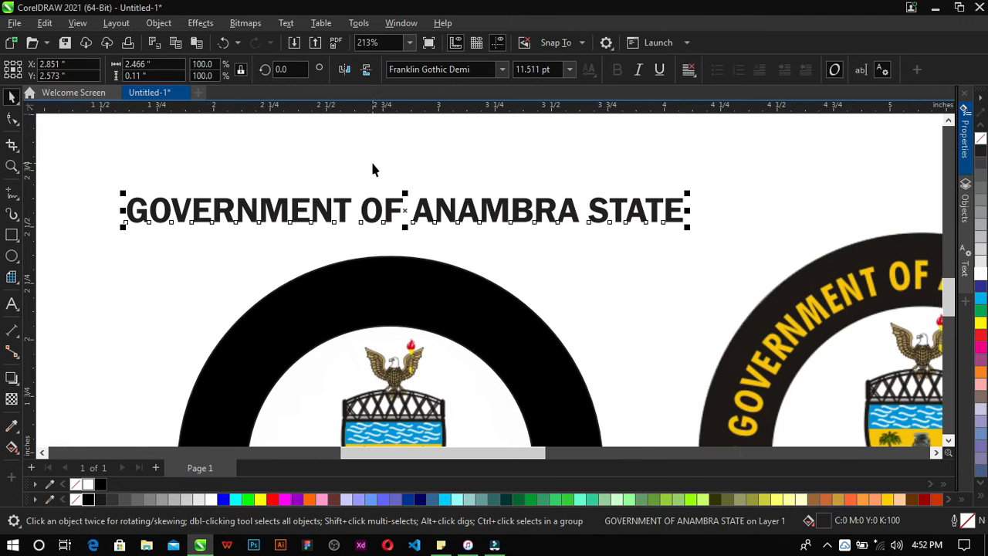
Try tightening the heading text's letter spacing and undo the change.
left_click(9, 120)
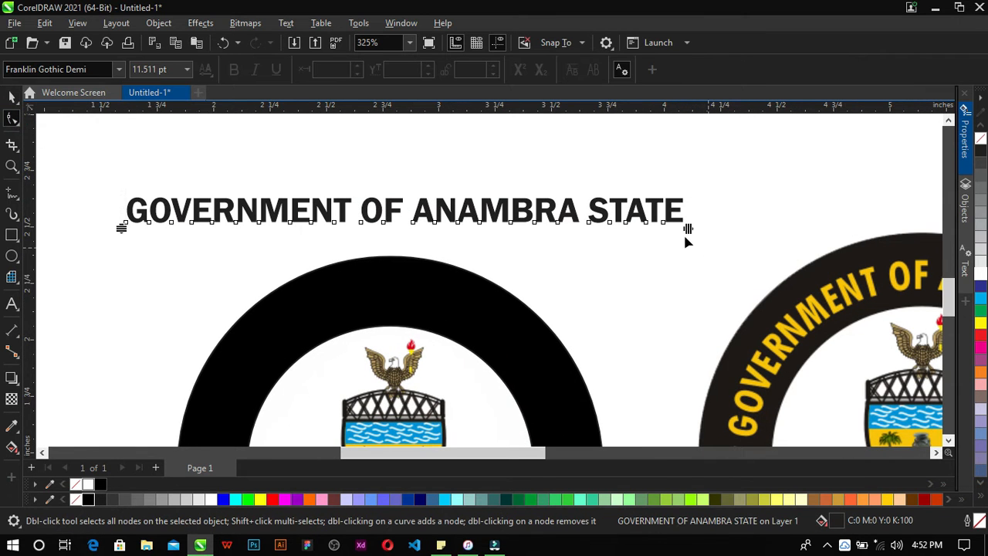
left_click_drag(687, 232, 660, 232)
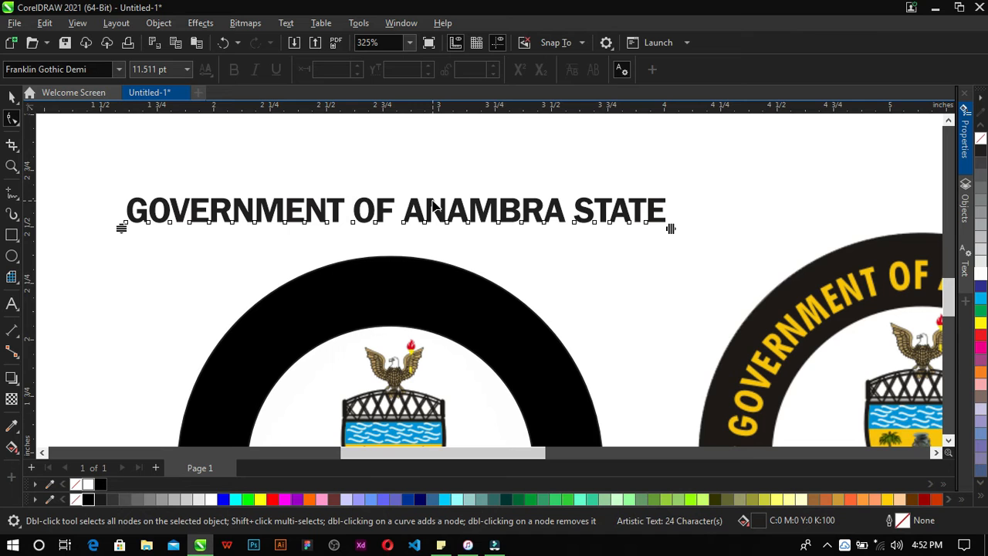
key("ctrl+z")
key("space")
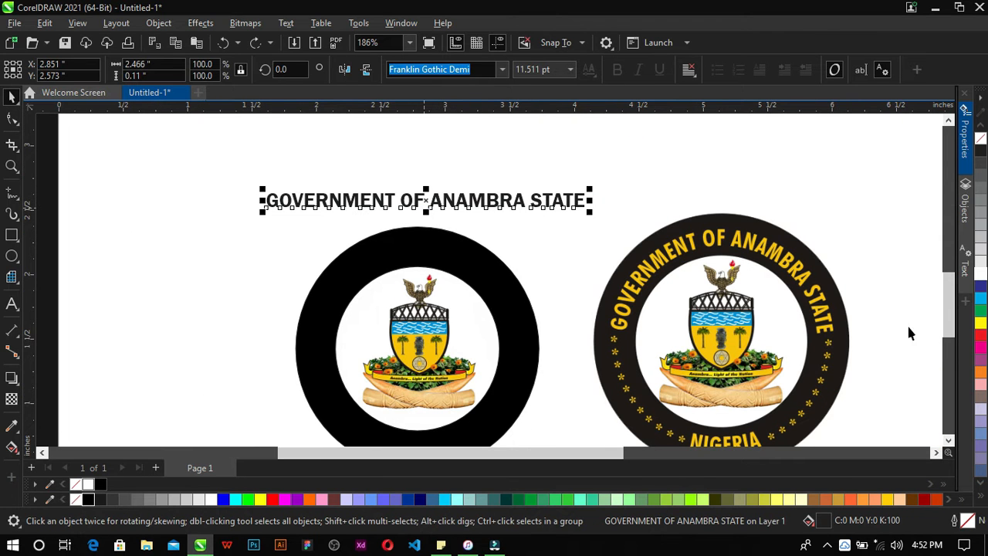
Fill the heading with golden yellow (C:0 M:20 Y:100 K:0) and fit it along the black circle with a -0.192 inch offset.
left_click(981, 496)
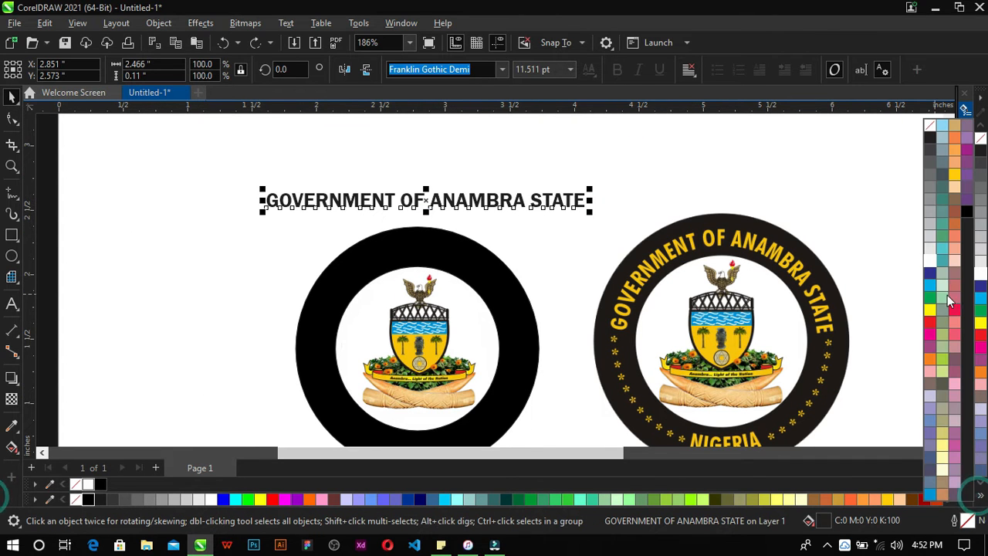
left_click(955, 175)
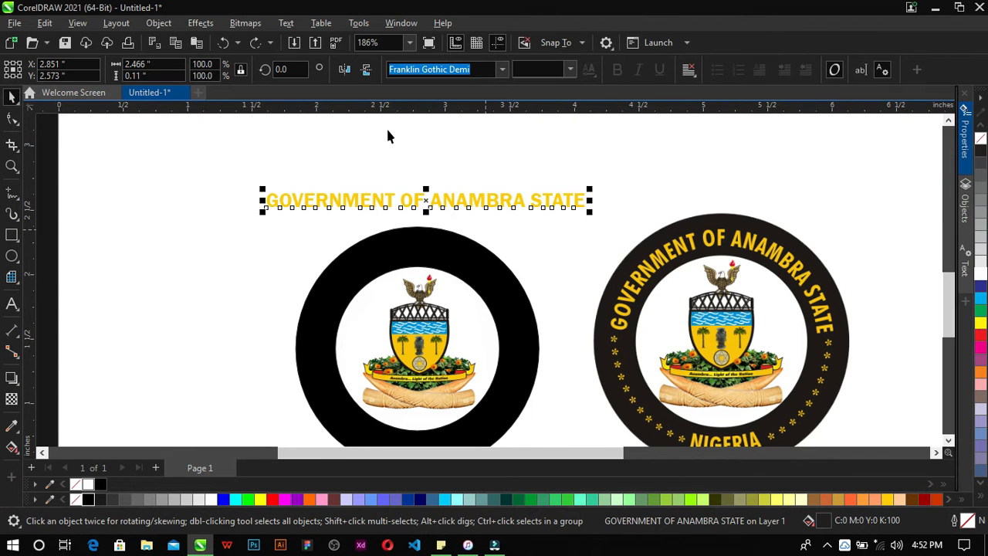
left_click(286, 23)
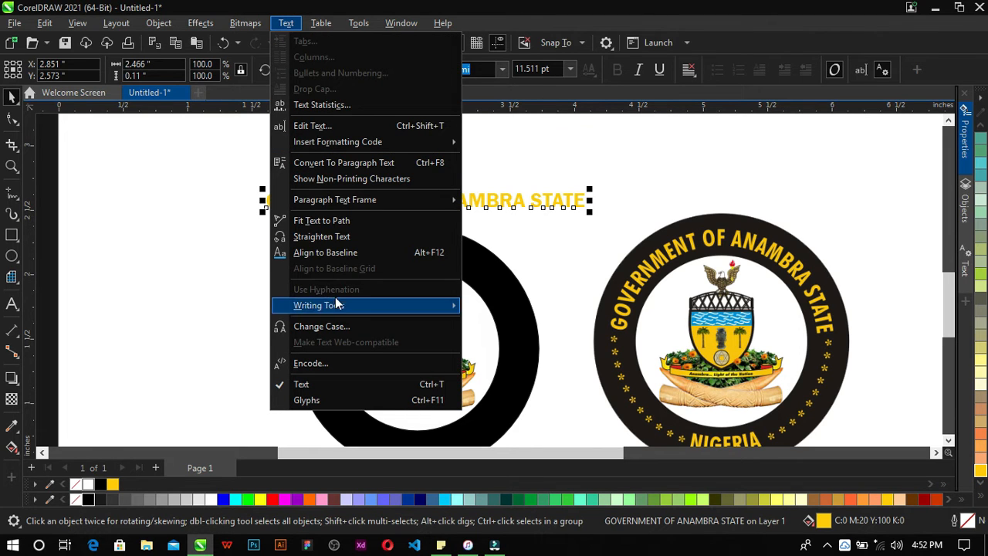
left_click(347, 220)
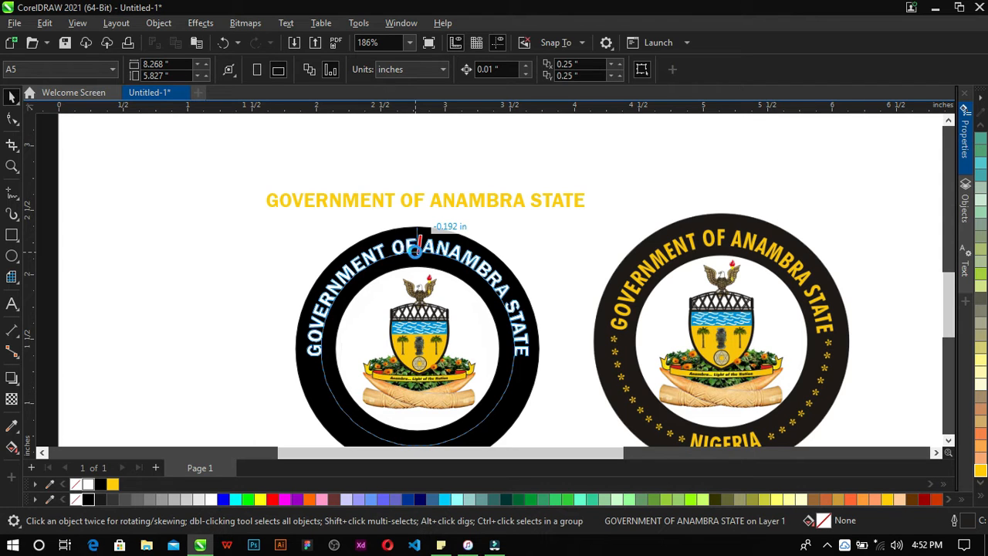
left_click(417, 253)
left_click(503, 205)
Break the curved heading text apart from the black circle it follows.
left_click(457, 257)
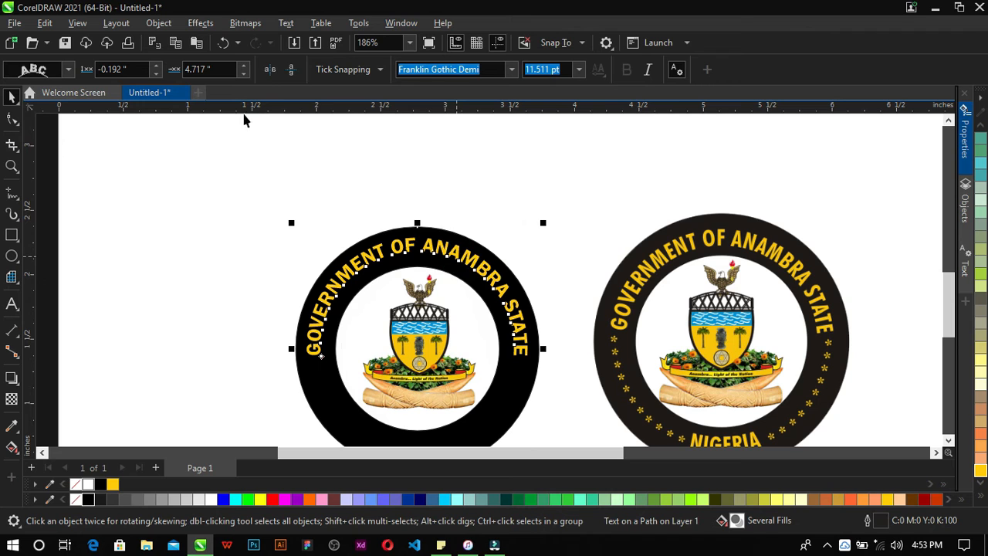
left_click(162, 24)
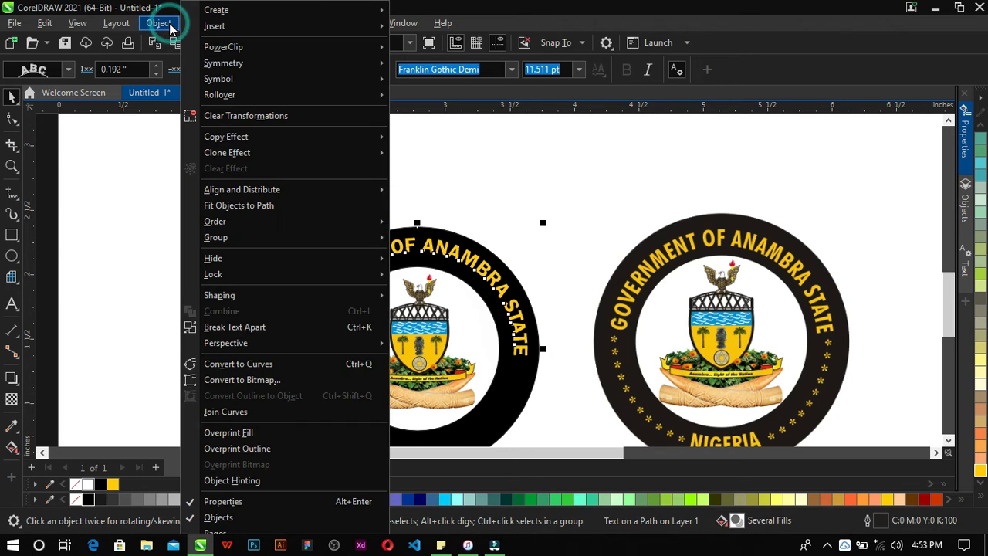
left_click(291, 328)
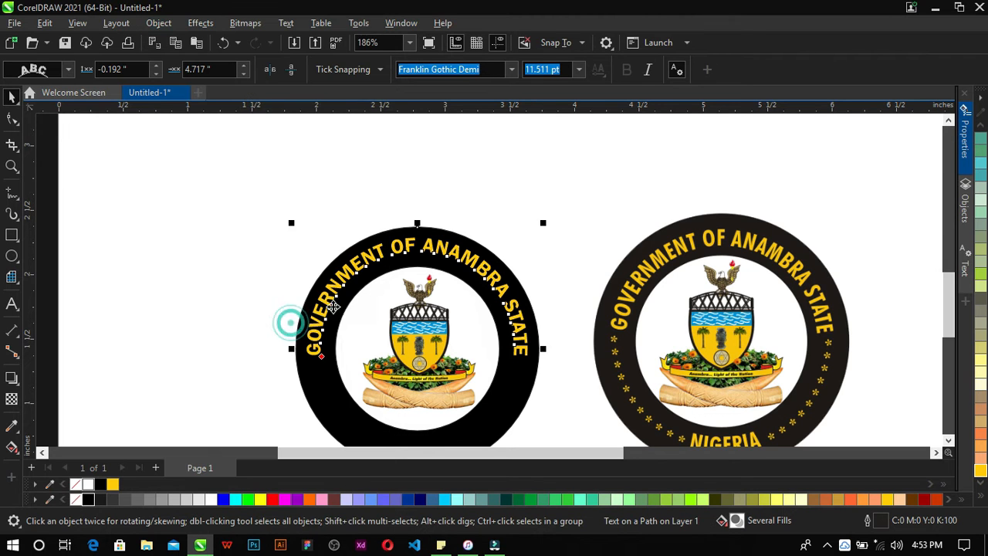
left_click(495, 172)
Scale the curved heading down slightly to about 1.68 by 0.9 inches within the black ring.
scroll(500, 181, "down", 1)
scroll(459, 288, "down", 3)
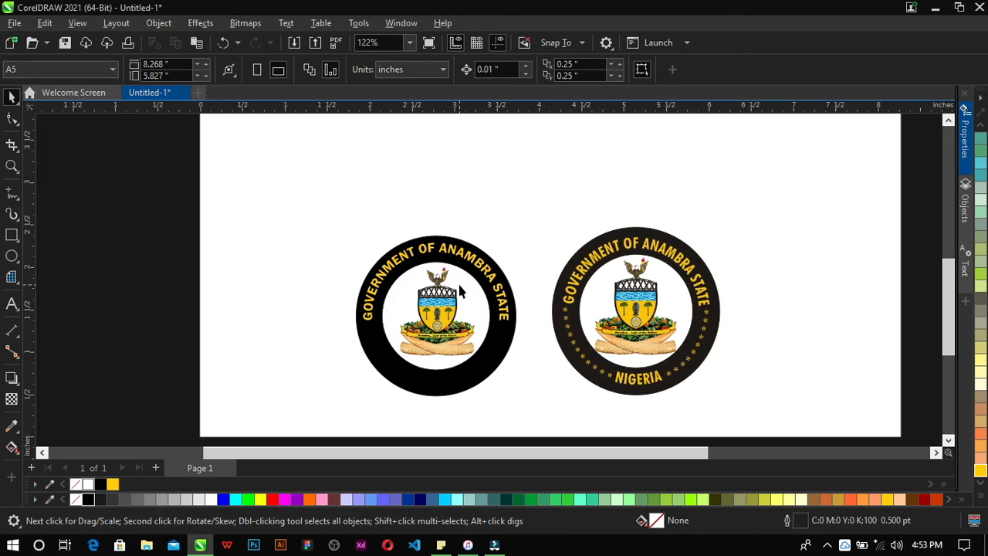
scroll(458, 269, "up", 3)
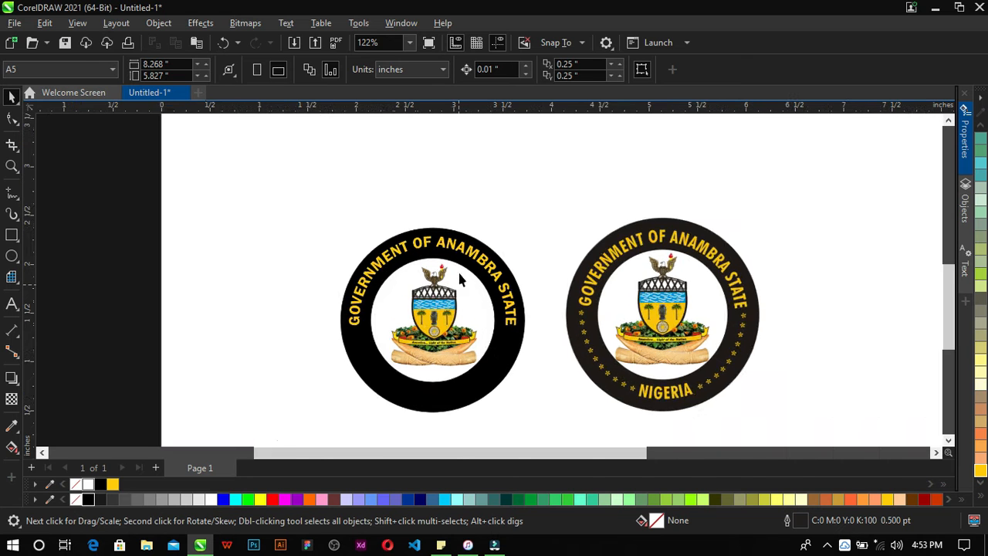
left_click(491, 250)
scroll(492, 248, "up", 1)
left_click_drag(567, 200, 563, 207)
scroll(563, 207, "down", 3)
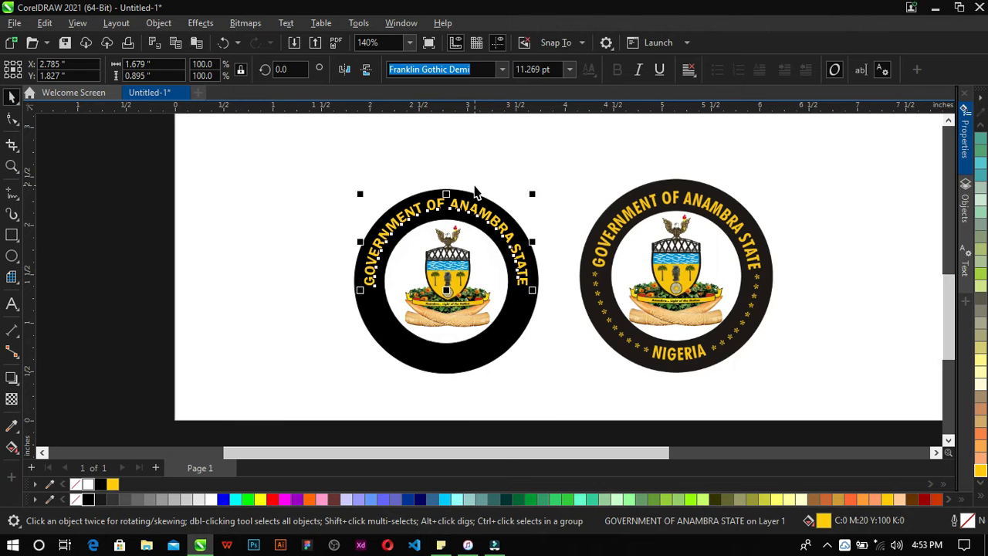
Add the artistic text "NIGERIA" near the lower edge of the black ring.
scroll(455, 200, "down", 2)
scroll(438, 290, "up", 5)
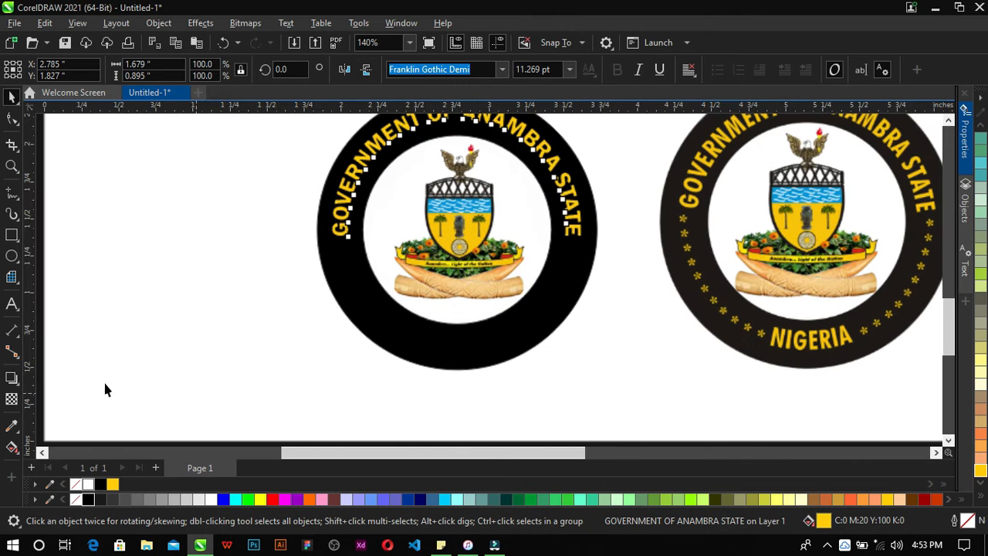
left_click(12, 303)
left_click(277, 384)
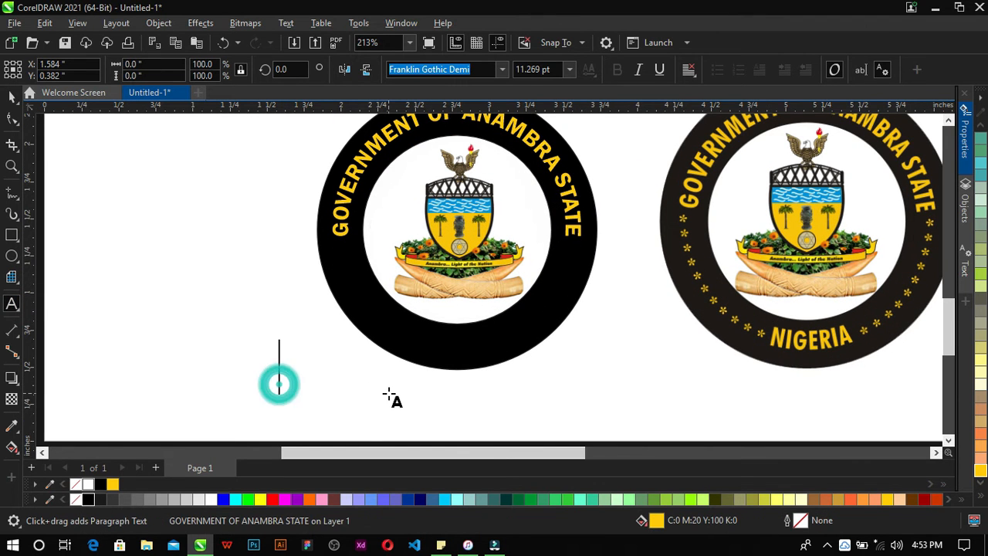
type("NIGERIA")
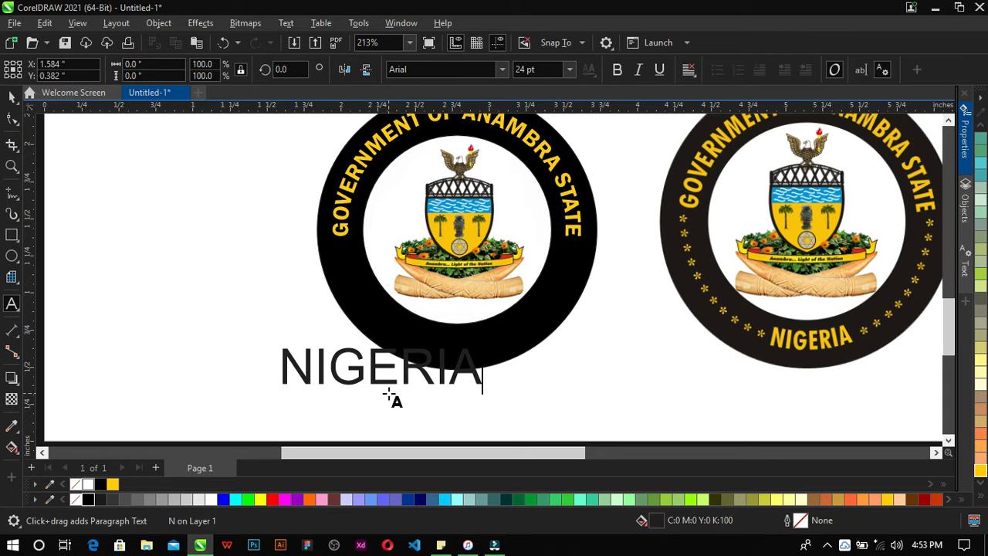
key("ctrl+space")
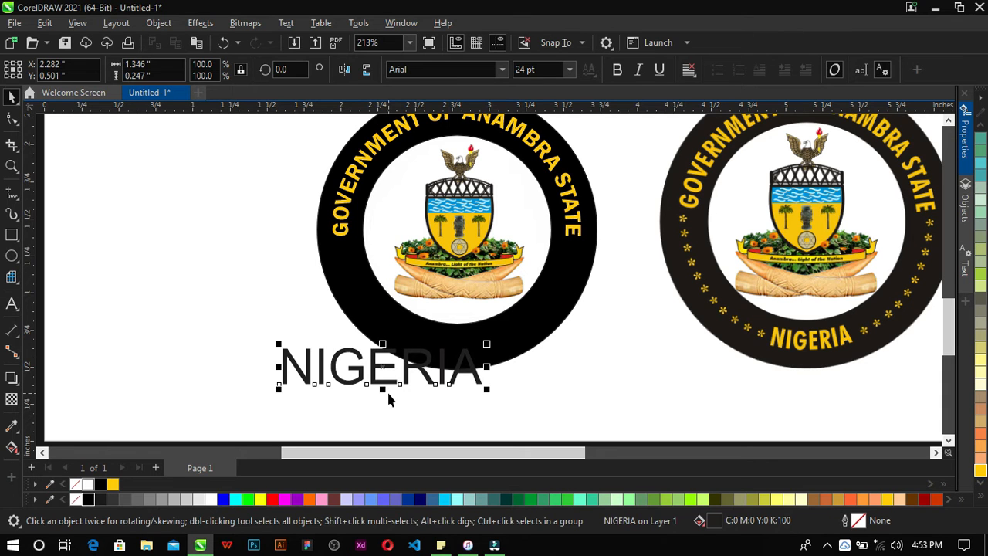
Set the NIGERIA text's font to Franklin Gothic Demi and select the curved heading to check its font size.
left_click(502, 69)
left_click(496, 115)
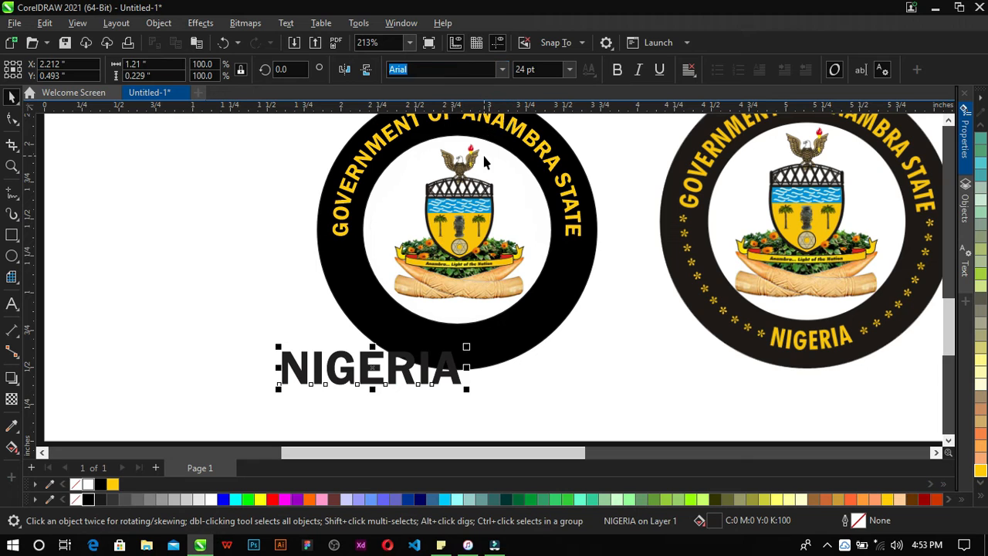
left_click(498, 129)
left_click(501, 120)
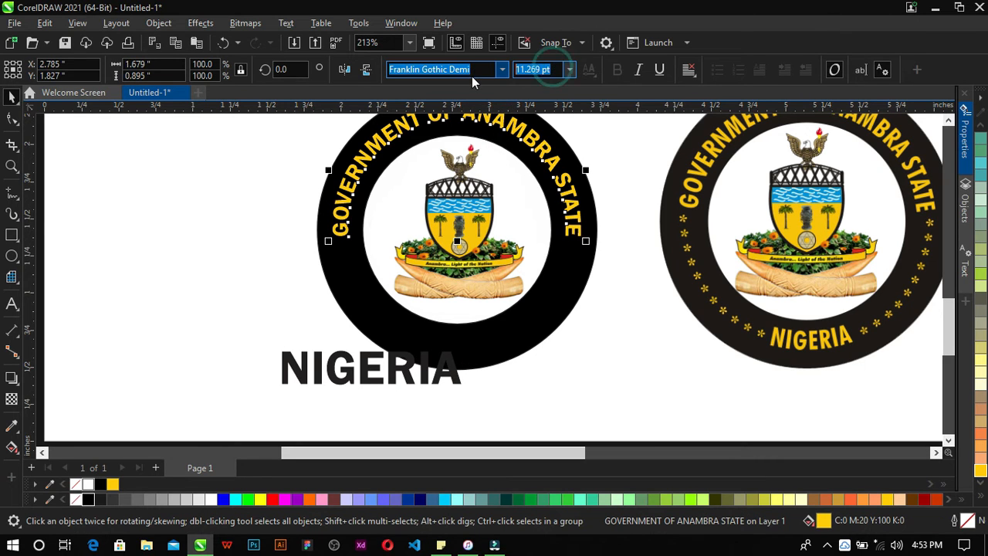
Set the NIGERIA text to 11.269 pt, fill it Deep Yellow and move it just below the black ring's bottom edge.
left_click(404, 362)
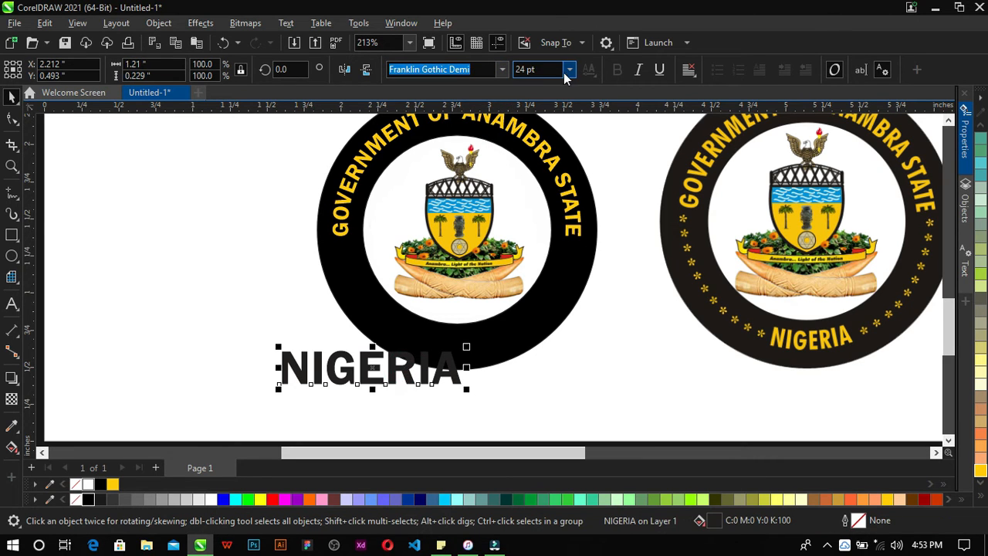
left_click(544, 69)
type("11.269 pt")
key("Return")
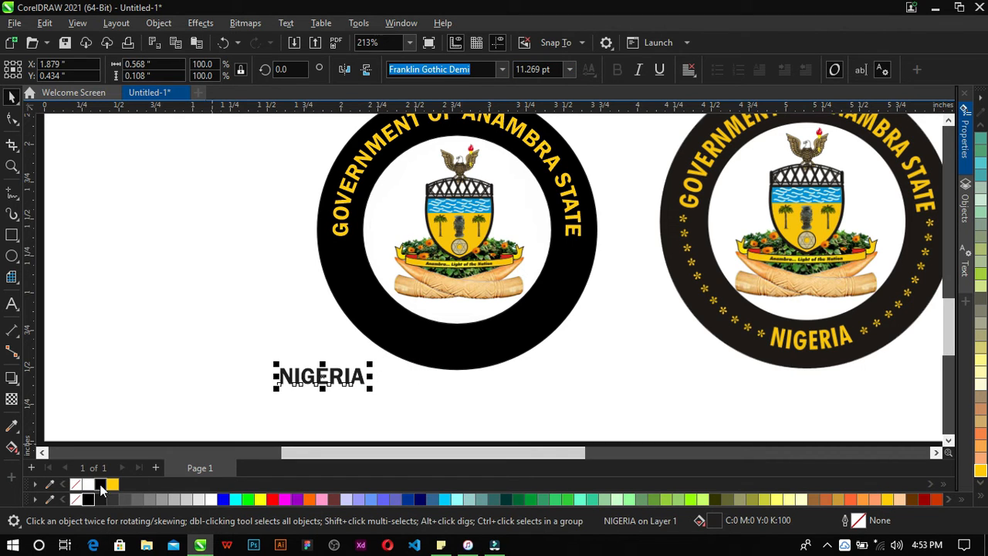
left_click(112, 484)
left_click_drag(335, 379, 469, 404)
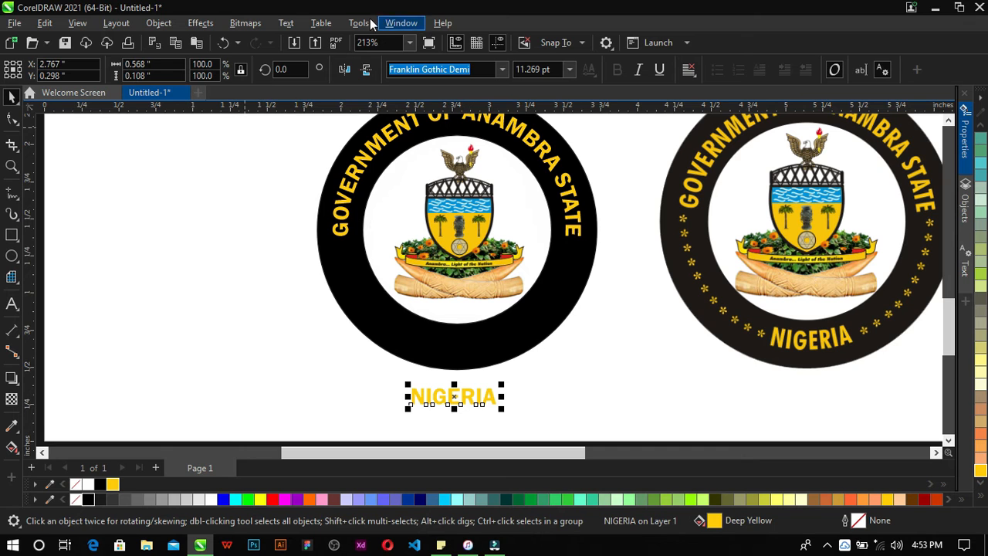
Fit the NIGERIA text to the circle at the ring's base, mirrored horizontally and vertically so it reads upright inside the black ring.
left_click(285, 23)
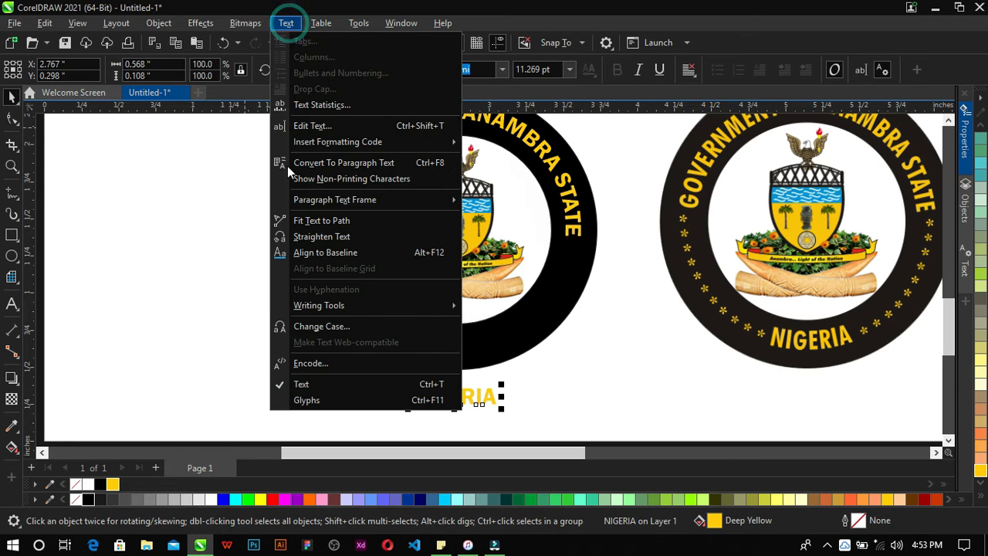
left_click(336, 219)
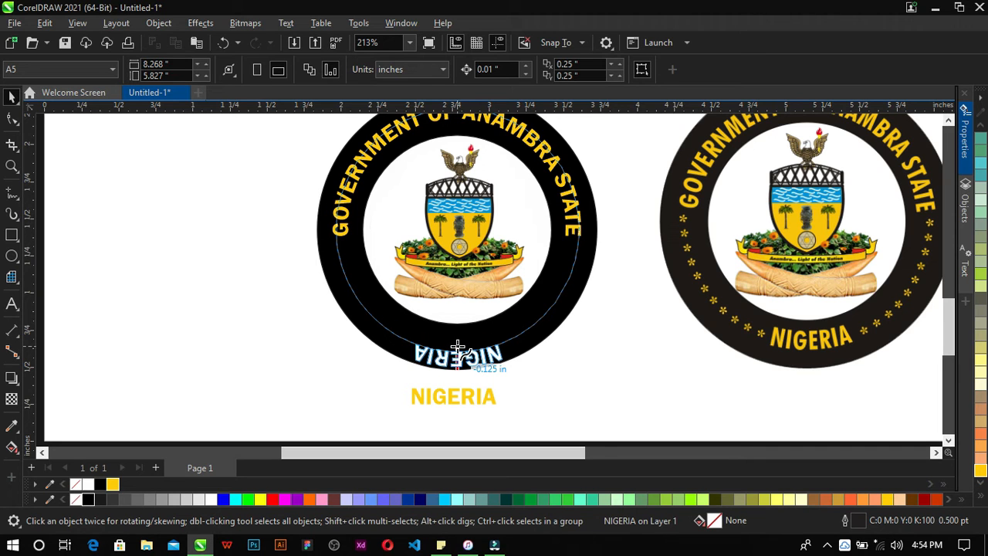
left_click(458, 354)
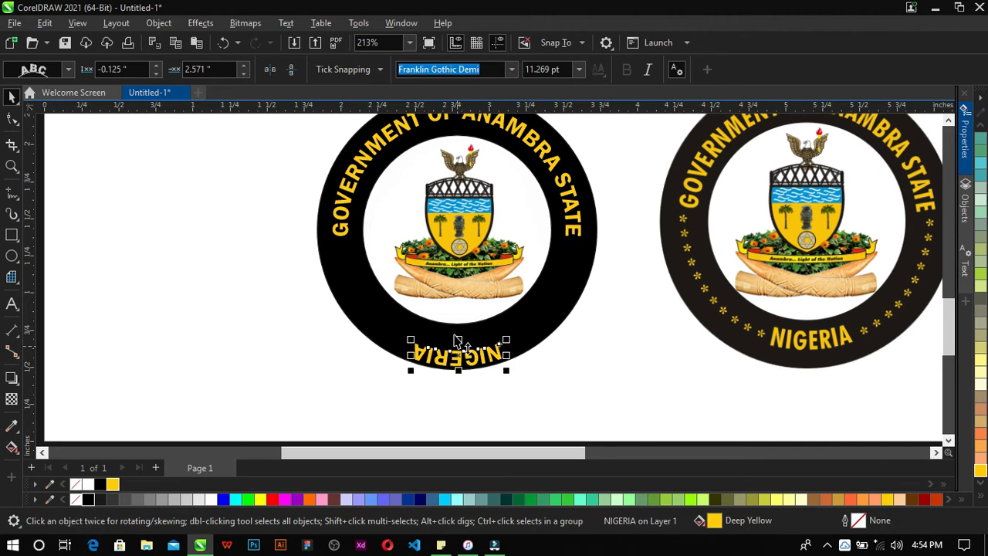
left_click(268, 70)
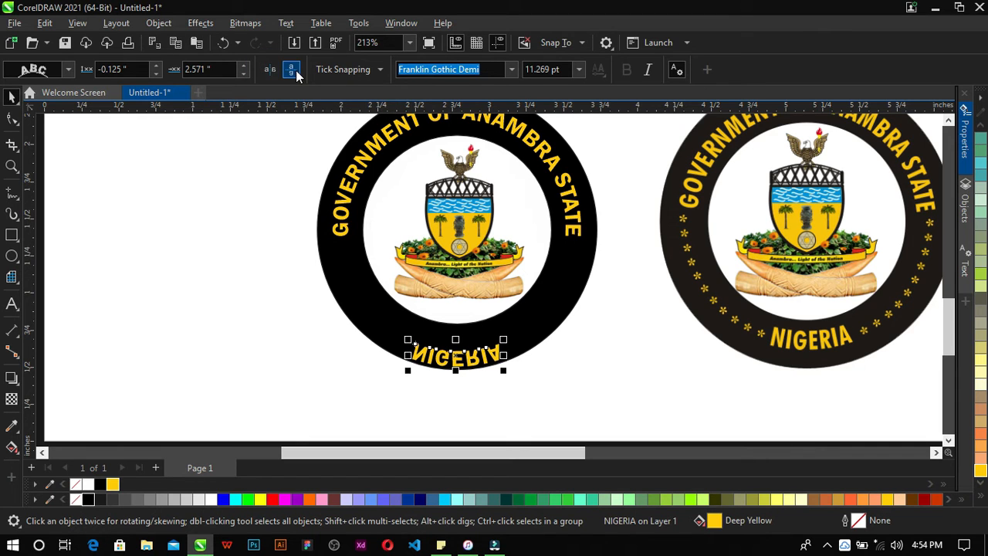
left_click(292, 70)
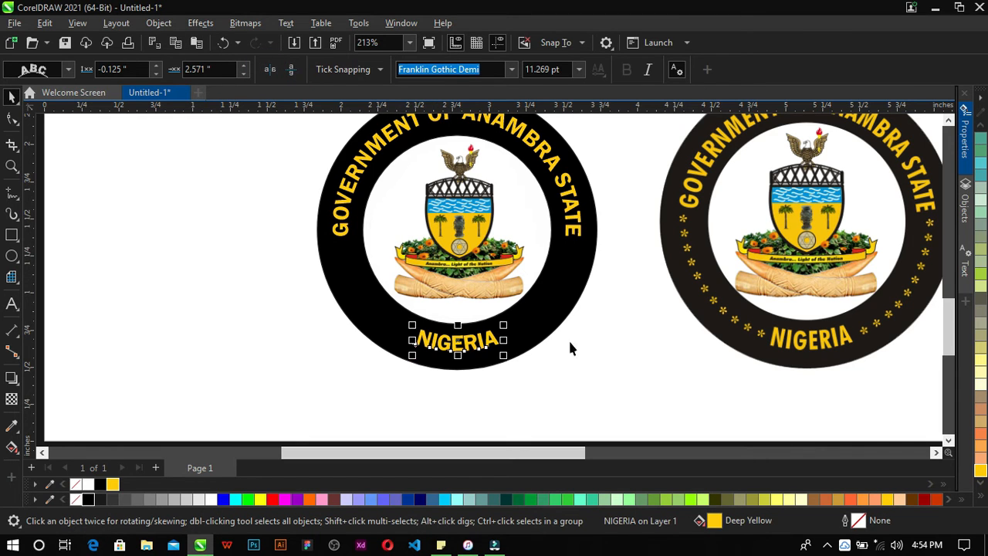
left_click(626, 378)
Break the NIGERIA text apart from its circle and scale it up to about 12.8 pt.
left_click(480, 338)
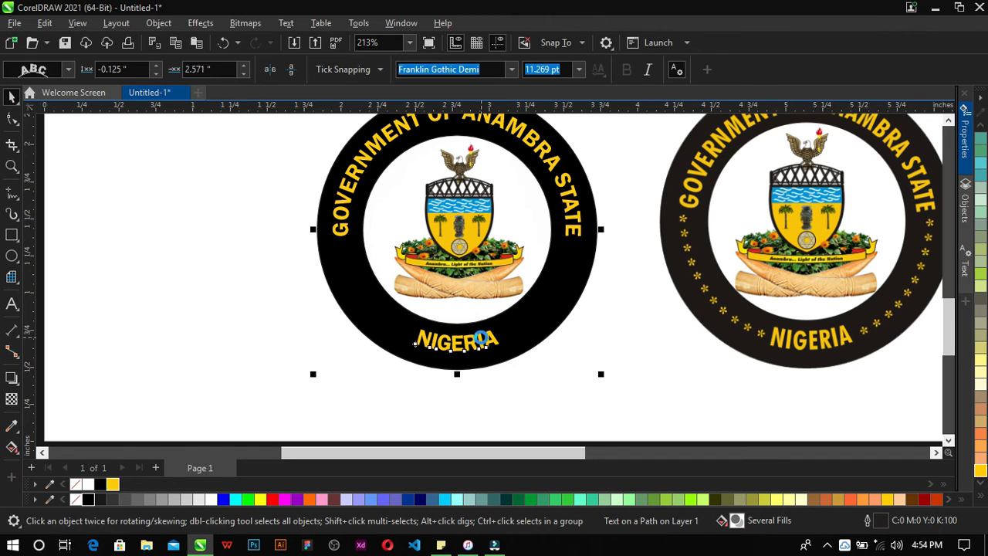
left_click(232, 310)
left_click(501, 356)
left_click_drag(503, 360, 514, 366)
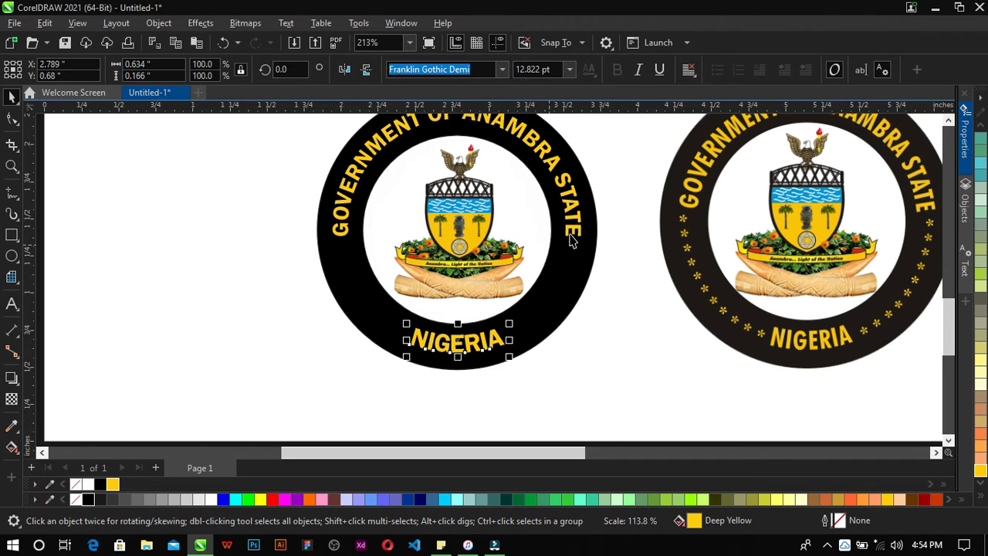
Scale the curved heading up to about 1.73 by 0.92 inches and enlarge the black circle to about 1.95 inches.
left_click(571, 241)
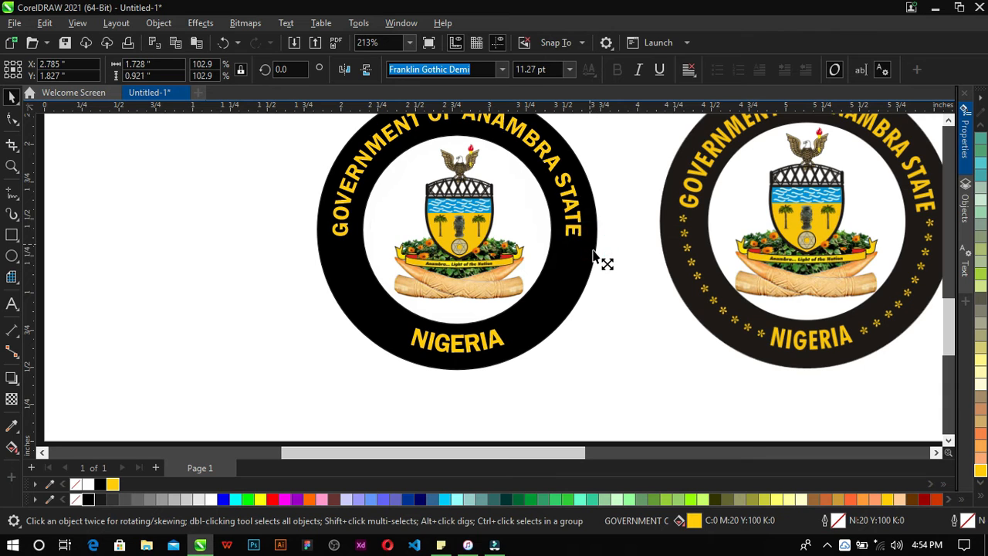
left_click(579, 265)
left_click_drag(601, 375, 605, 378)
left_click(577, 369)
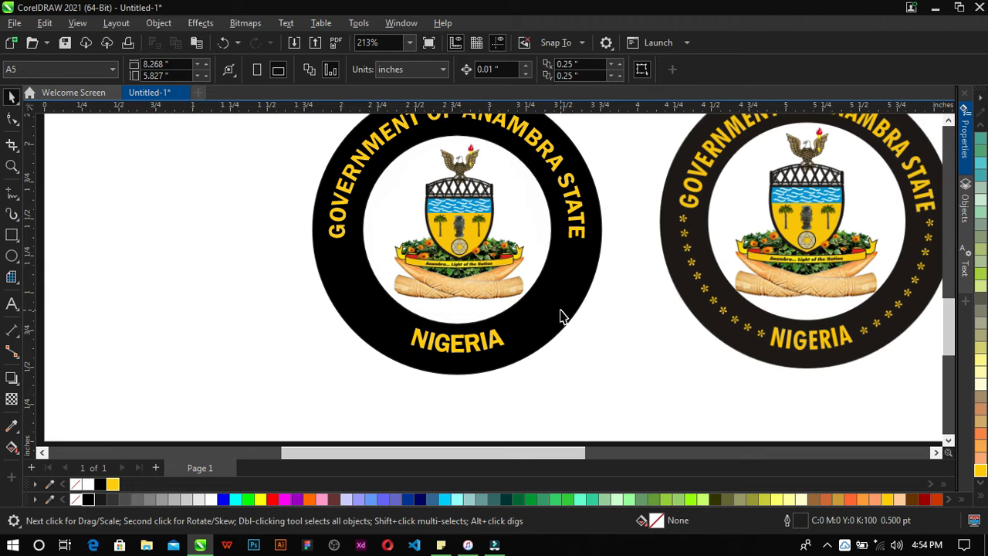
Add an asterisk as artistic text on the blank page area beside the black ring.
scroll(679, 240, "up", 3)
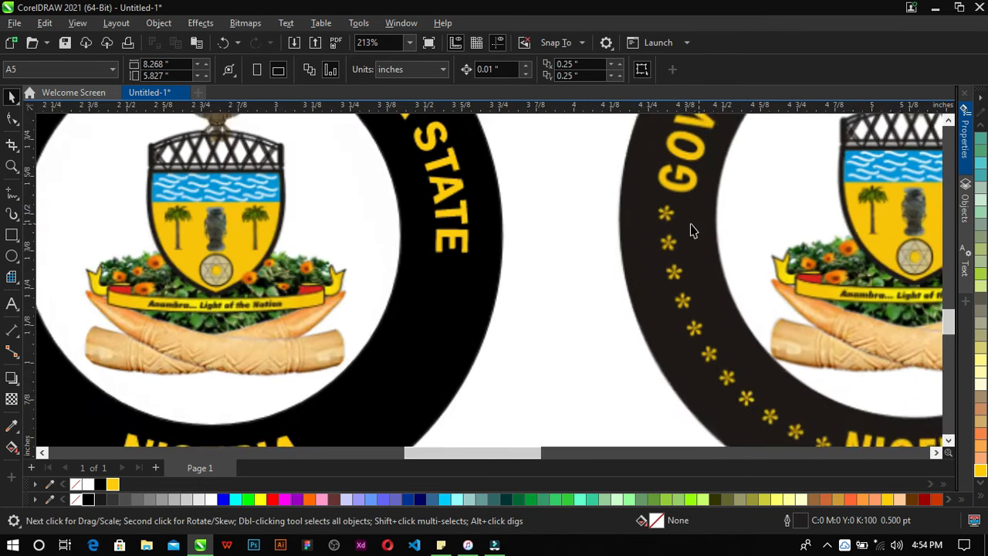
scroll(659, 247, "down", 4)
scroll(309, 255, "up", 1)
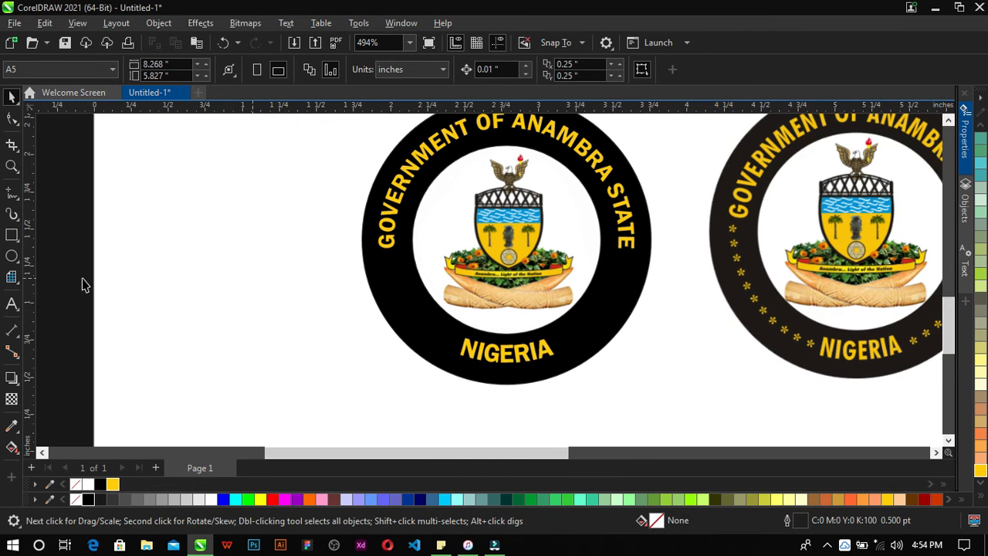
left_click(12, 303)
left_click(248, 301)
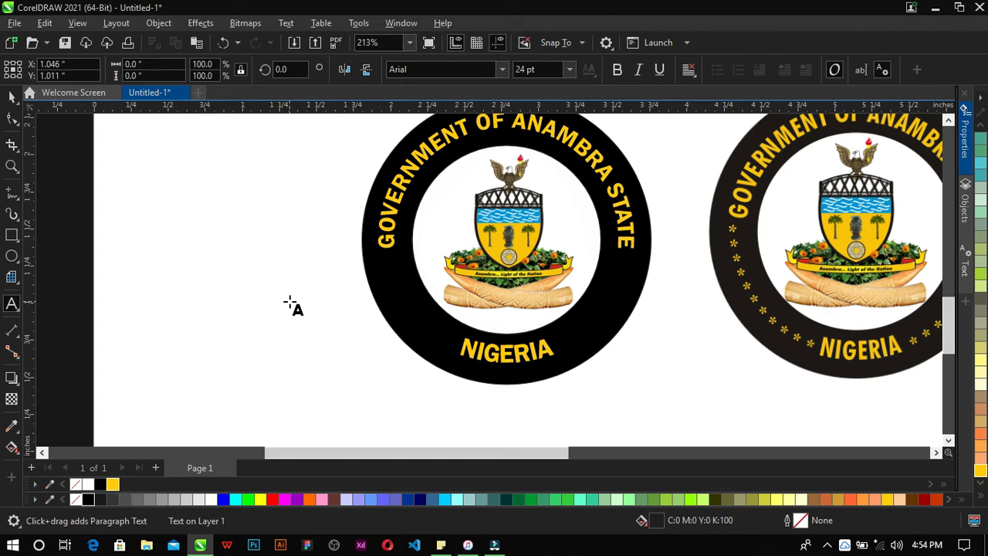
type("*")
key("Escape")
left_click(10, 96)
Set the asterisk's font to Times New Roman Bold.
scroll(225, 251, "up", 2)
left_click(502, 69)
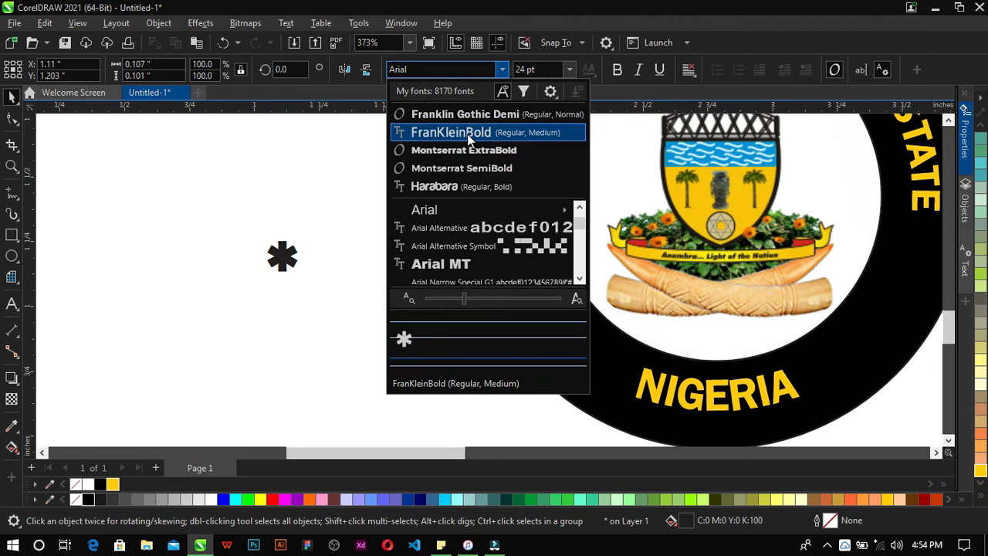
left_click(451, 68)
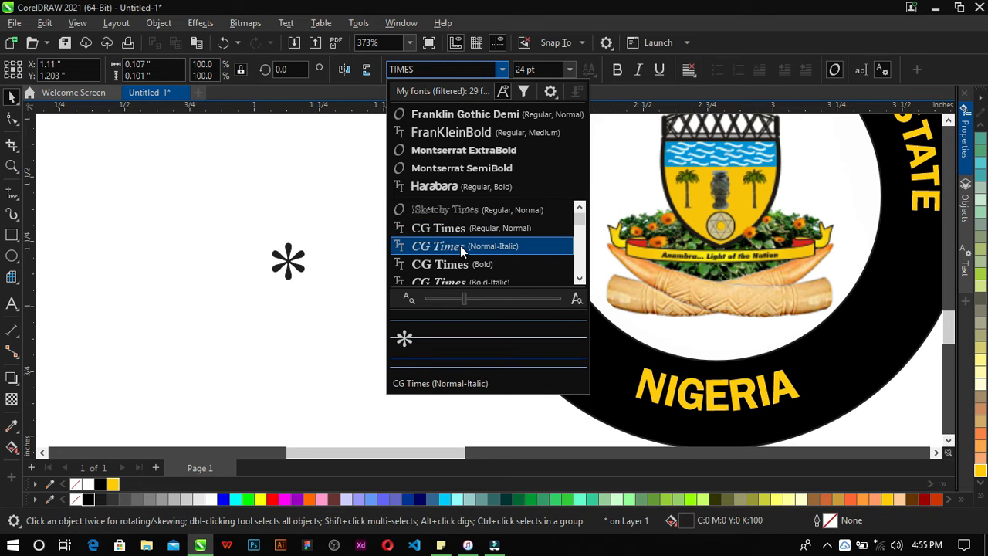
scroll(460, 245, "down", 3)
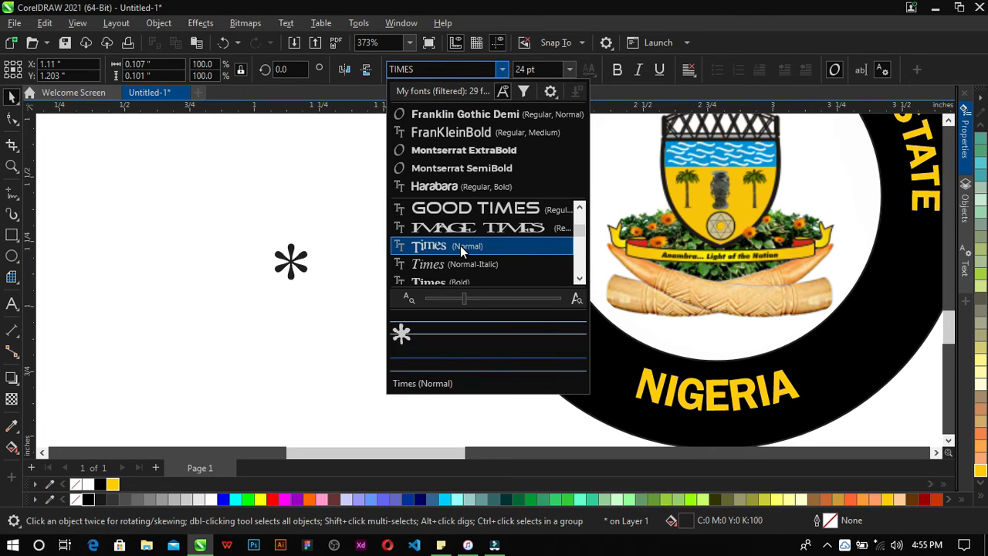
scroll(460, 245, "down", 1)
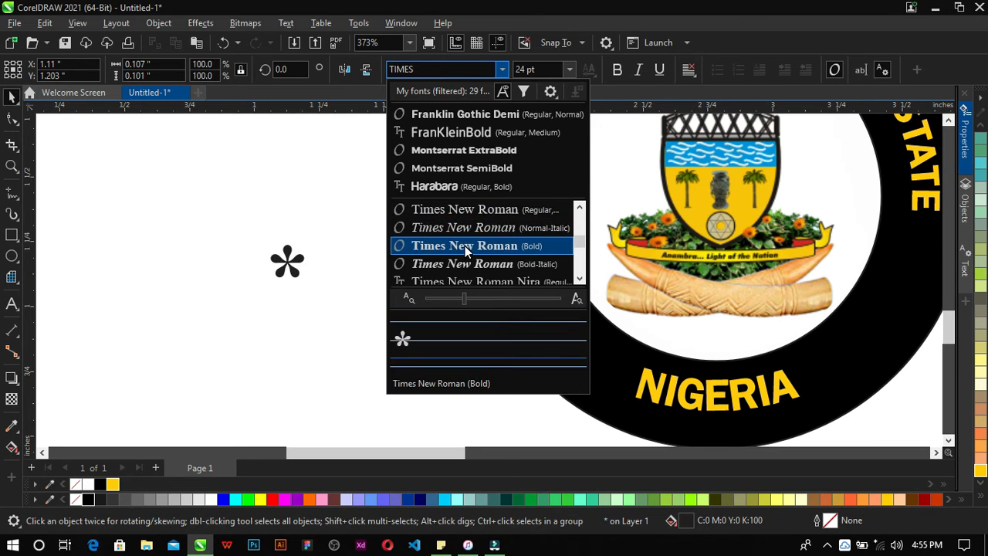
left_click(465, 246)
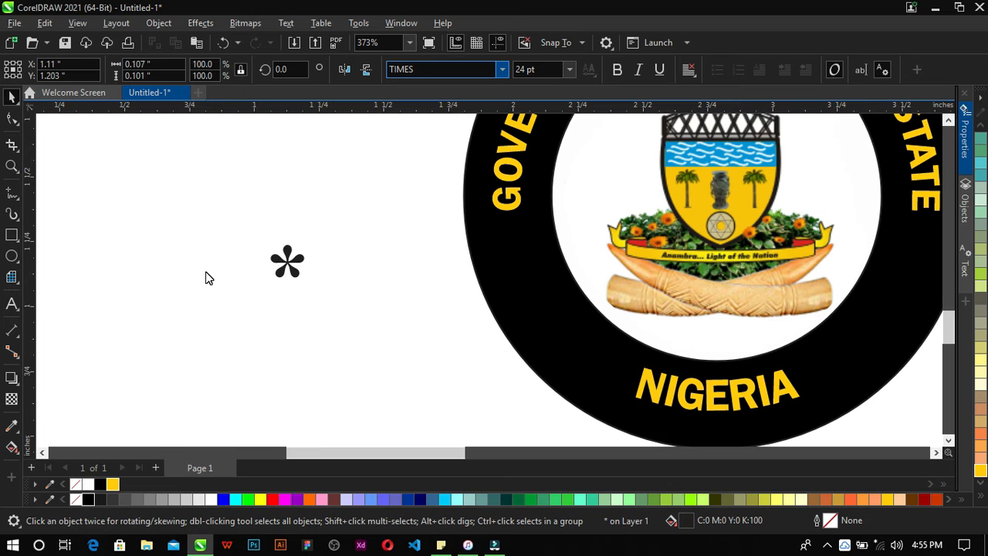
Convert the asterisk to curves, place it in the ring below the heading's first letter and fill it Deep Yellow.
scroll(206, 278, "down", 4)
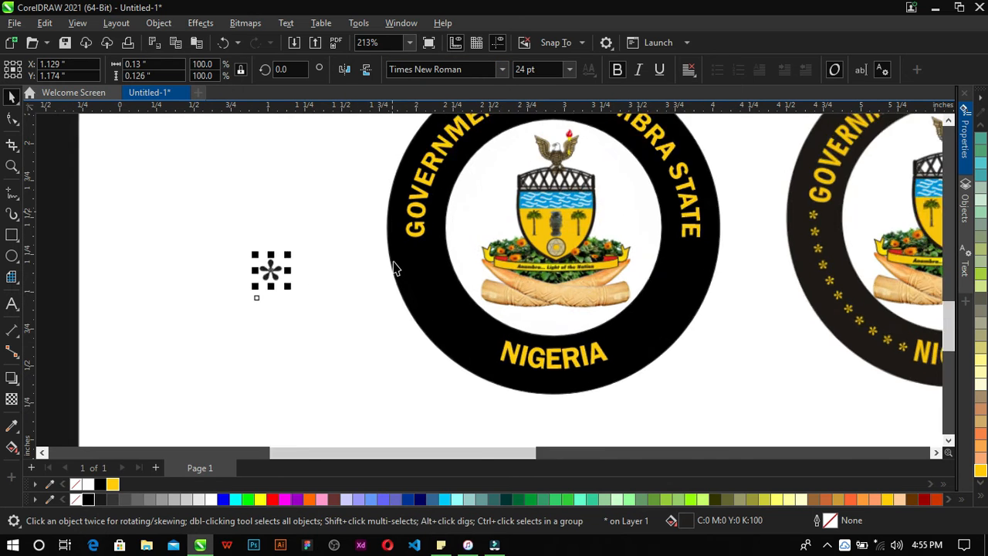
scroll(394, 268, "up", 2)
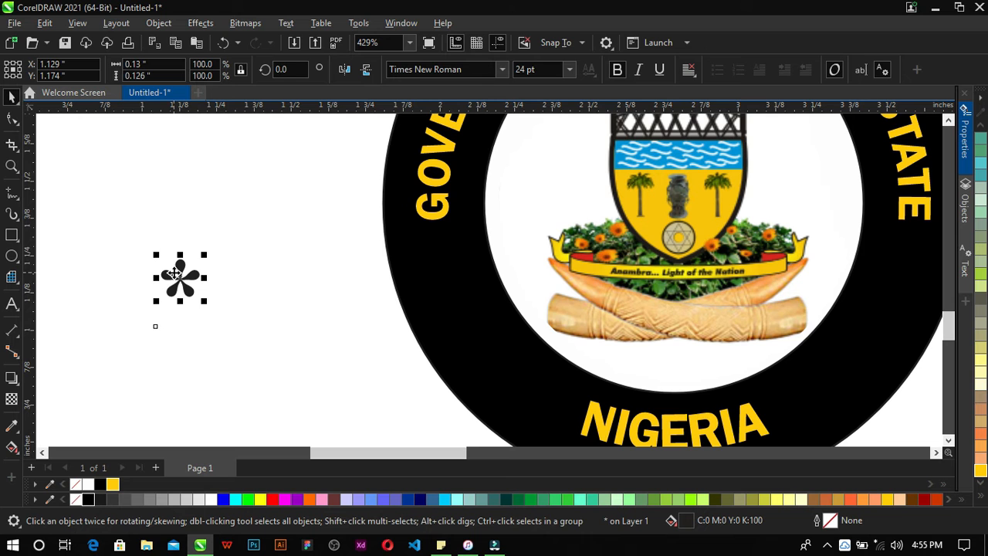
key("ctrl+q")
left_click_drag(177, 276, 445, 257)
left_click(113, 484)
scroll(325, 298, "down", 3)
Scale the yellow asterisk down about its centre to about 0.074 by 0.072 inches.
scroll(298, 309, "up", 5)
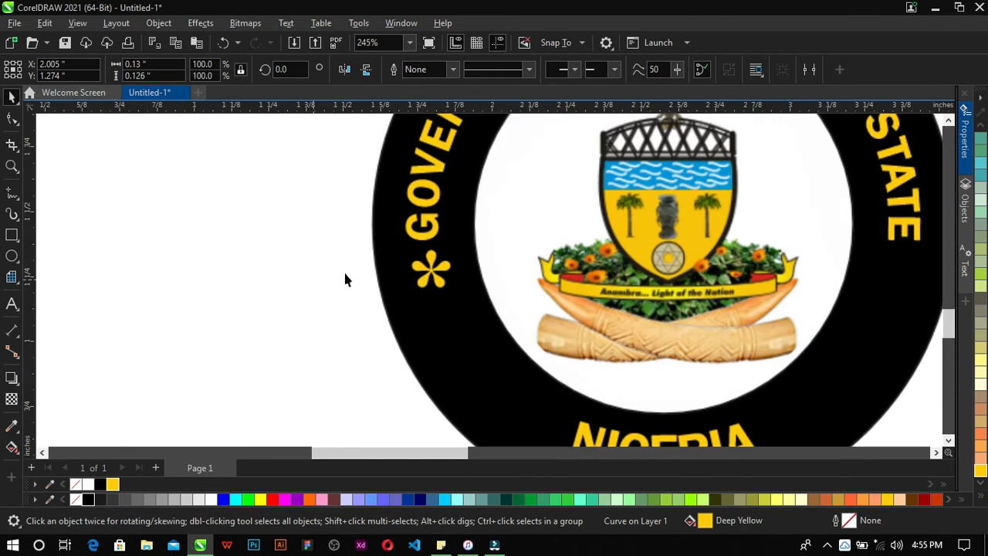
scroll(355, 232, "up", 2)
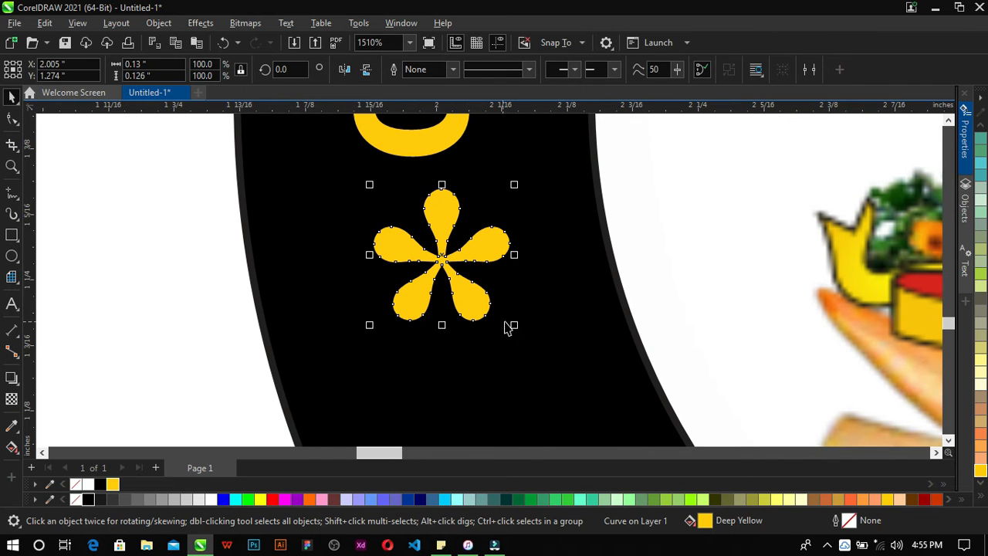
left_click_drag(515, 326, 497, 289)
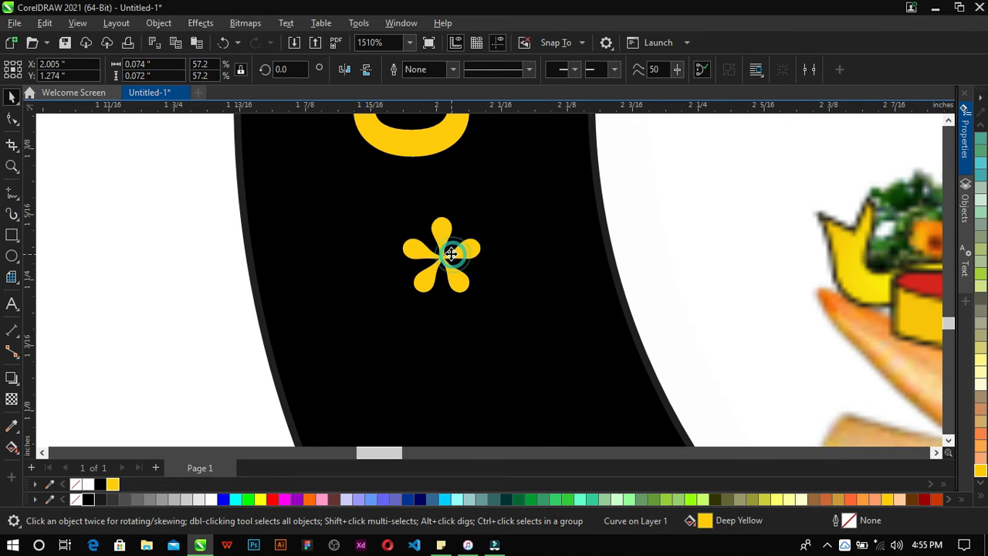
scroll(385, 224, "down", 5)
Remove the dark outlines from the black circle and the inner circle holding the coat of arms.
left_click(418, 307)
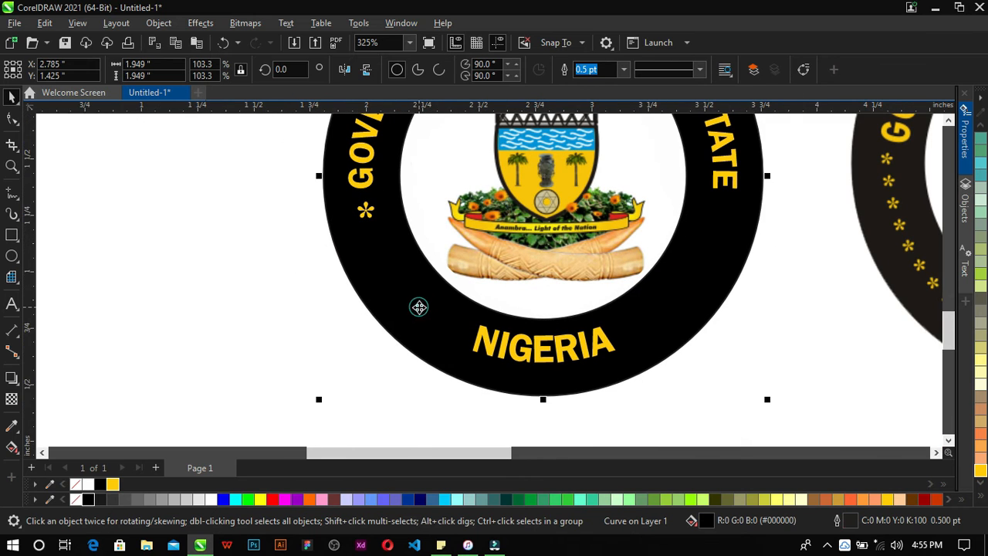
left_click(475, 249)
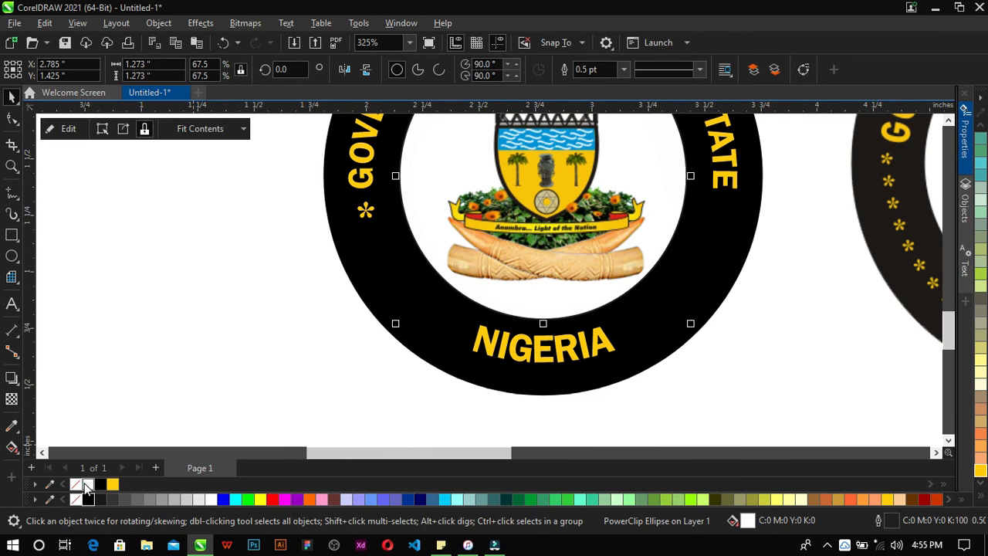
left_click(197, 319)
Duplicate the yellow asterisk just below the first one, following the curve of the black ring.
scroll(375, 214, "up", 2)
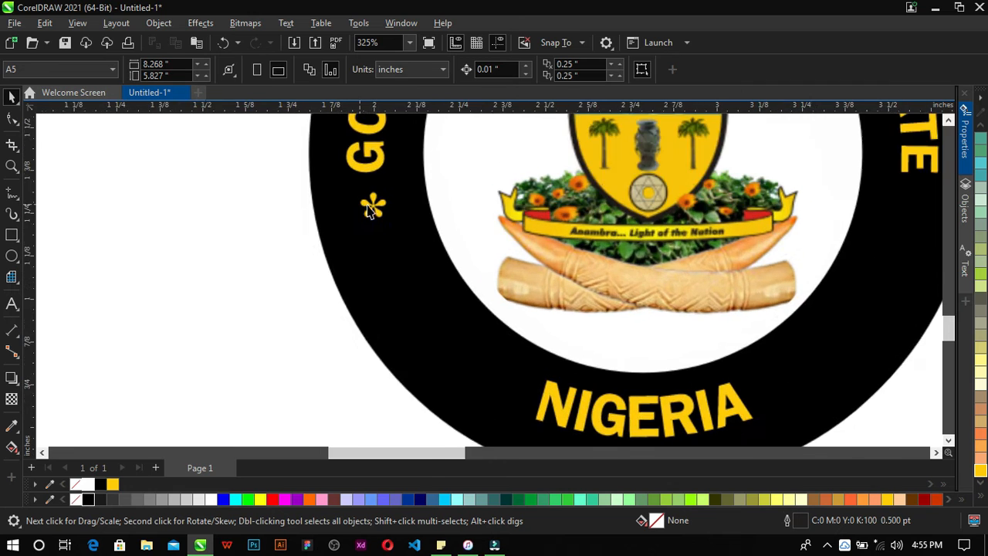
scroll(370, 209, "up", 3)
left_click_drag(369, 199, 391, 265)
scroll(400, 268, "down", 3)
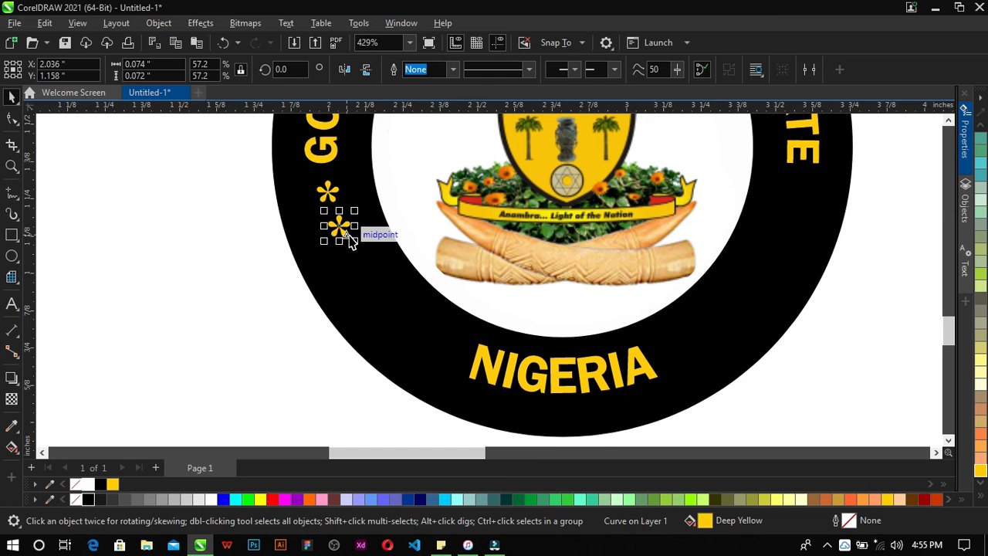
Try to add an asterisk at the start of the curved heading text, and undo it.
scroll(352, 242, "down", 3)
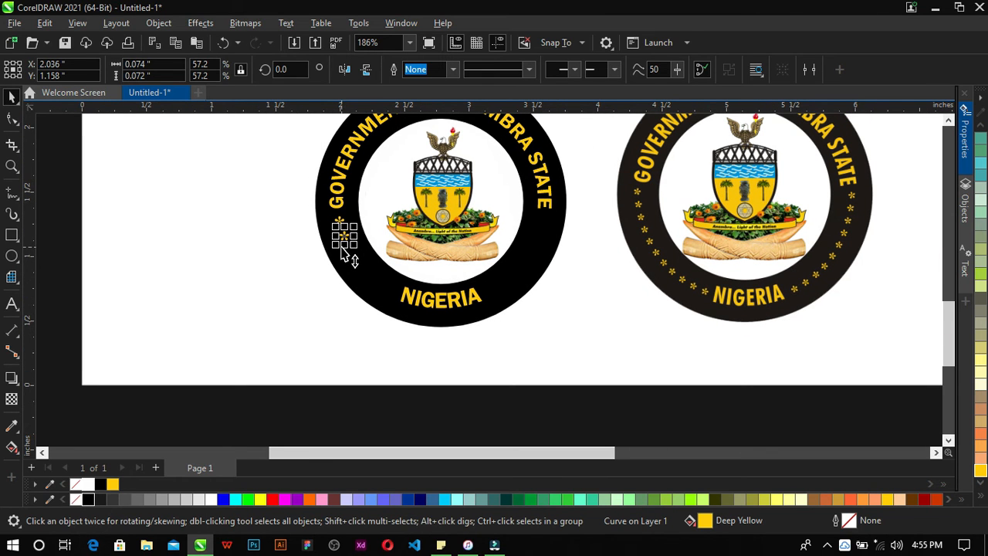
scroll(430, 254, "down", 1)
scroll(463, 223, "down", 1)
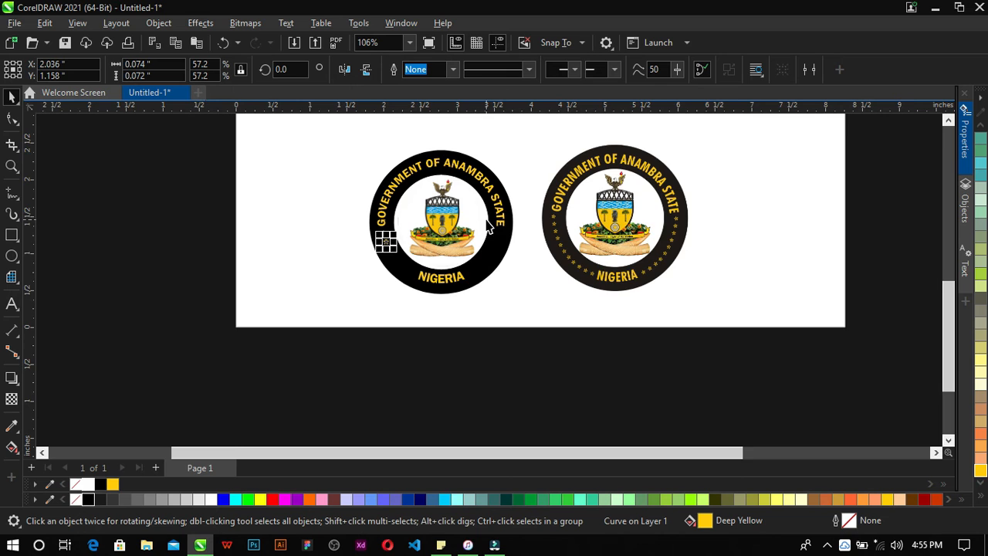
scroll(464, 224, "up", 1)
scroll(308, 216, "up", 1)
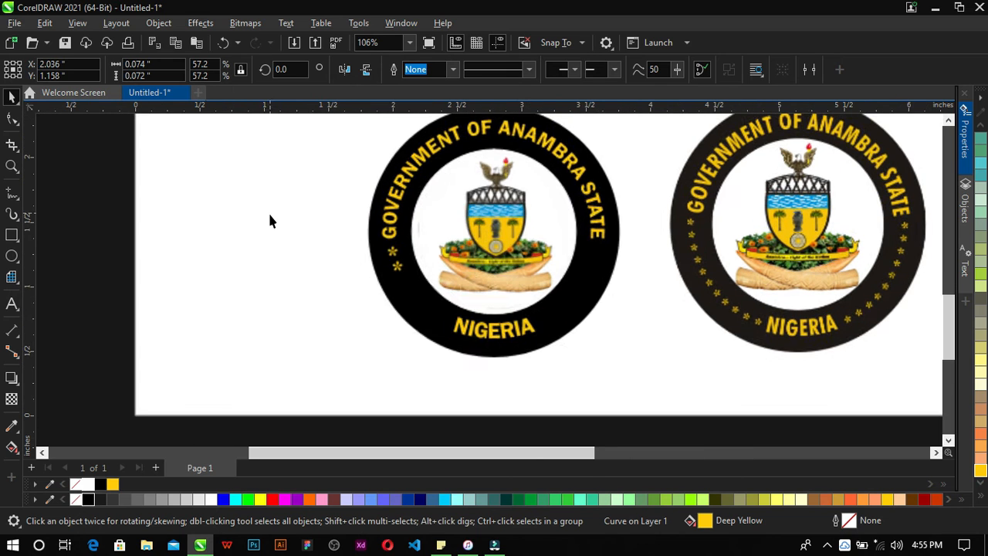
double_click(392, 243)
left_click(391, 240)
type("*")
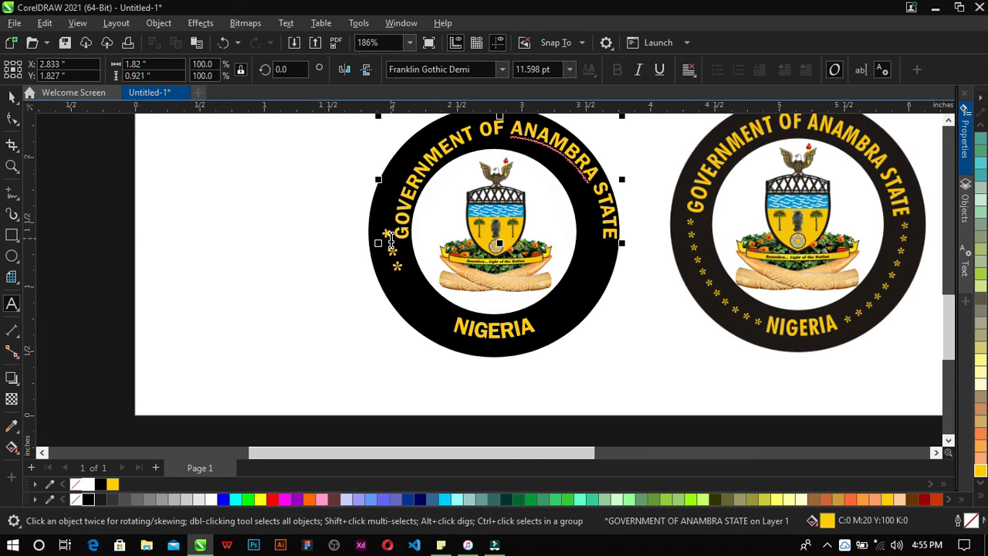
key("ctrl+z")
key("ctrl+space")
left_click(340, 282)
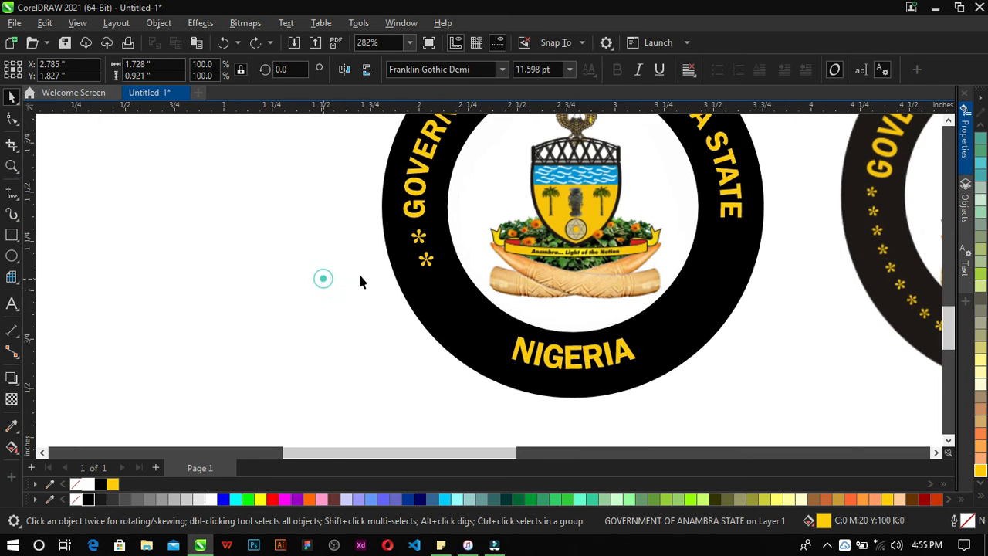
Place four more asterisk copies along the ring's curve, making a row of six from the heading's first letter to NIGERIA.
scroll(450, 265, "up", 3)
left_click_drag(372, 222, 496, 379)
scroll(434, 349, "down", 2)
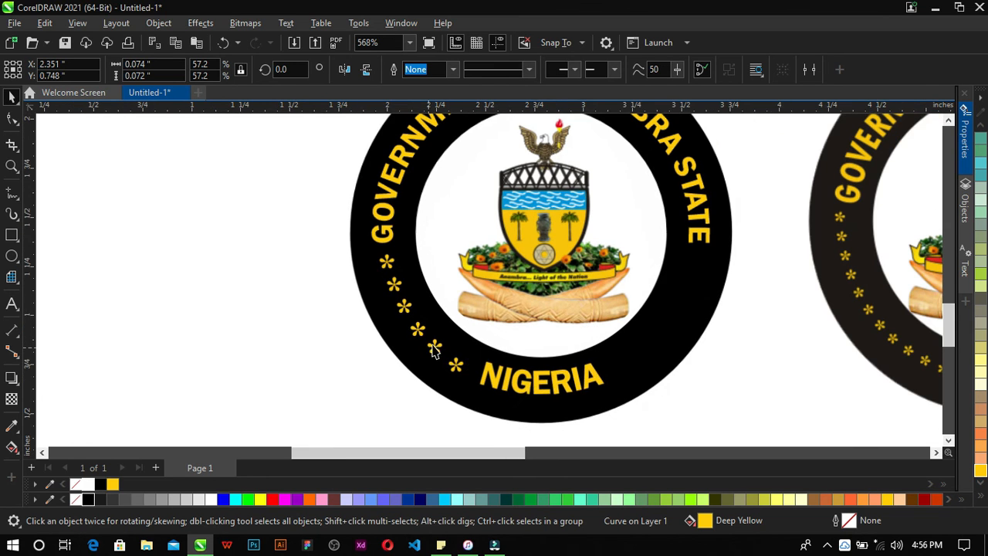
Group the six yellow asterisks and place a horizontally mirrored copy on the opposite side of the ring, between NIGERIA and STATE.
left_click(433, 349, "shift")
left_click_drag(436, 362, 482, 382)
left_click(737, 70)
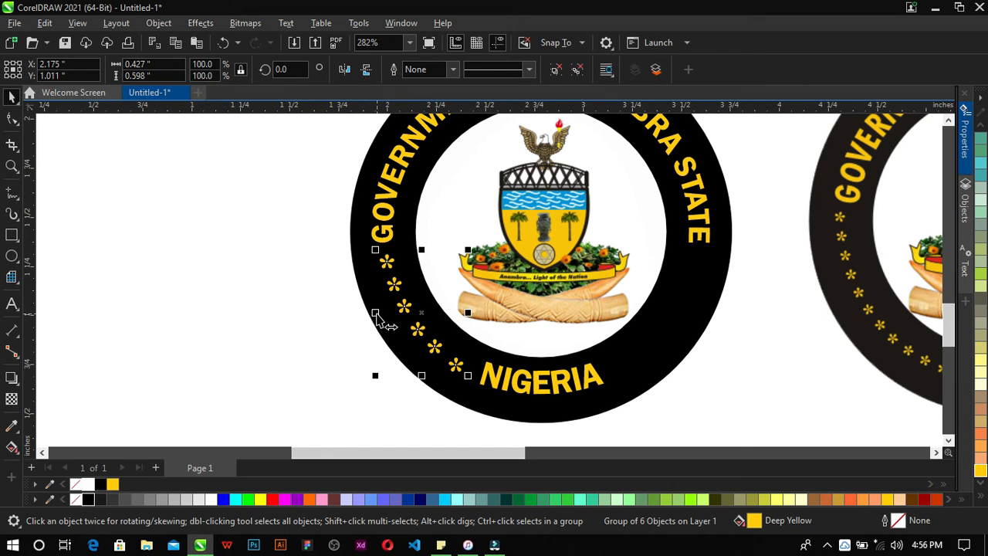
left_click_drag(375, 312, 675, 314)
left_click(330, 344)
scroll(330, 344, "down", 1)
scroll(331, 349, "down", 4)
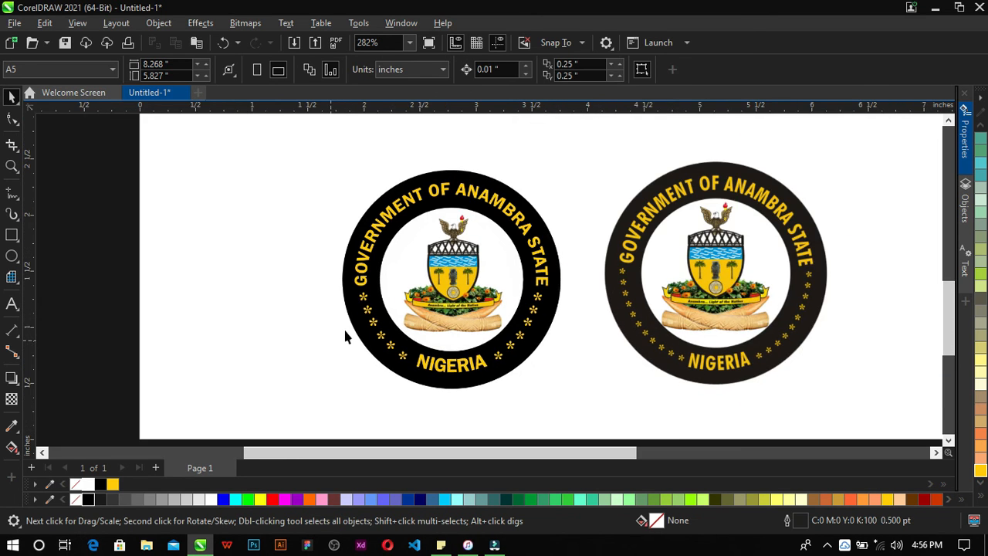
Group the ring, coat of arms, curved lettering and both asterisk rows of the recreated seal into one object.
left_click_drag(264, 178, 544, 392)
left_click(739, 70)
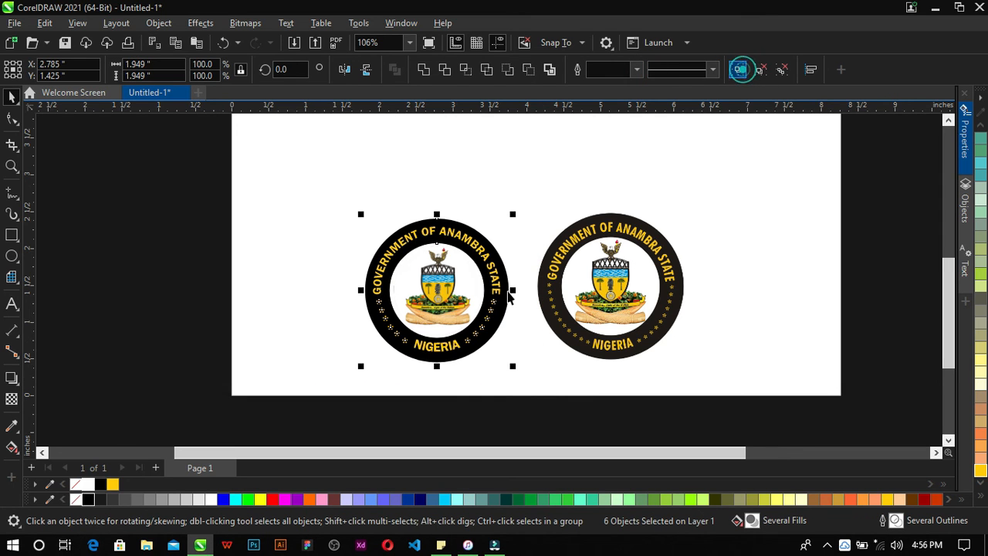
Enlarge the recreated seal and the reference seal together to about 5.48 by 2.97 inches and move them up the page.
scroll(510, 254, "down", 1)
left_click_drag(662, 378, 691, 390)
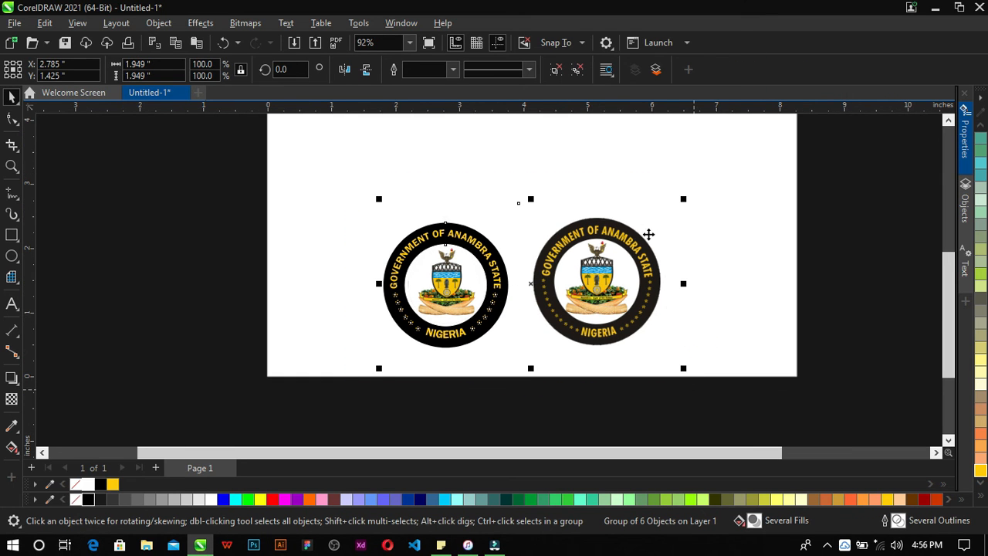
left_click_drag(684, 198, 712, 182)
left_click_drag(642, 283, 651, 213)
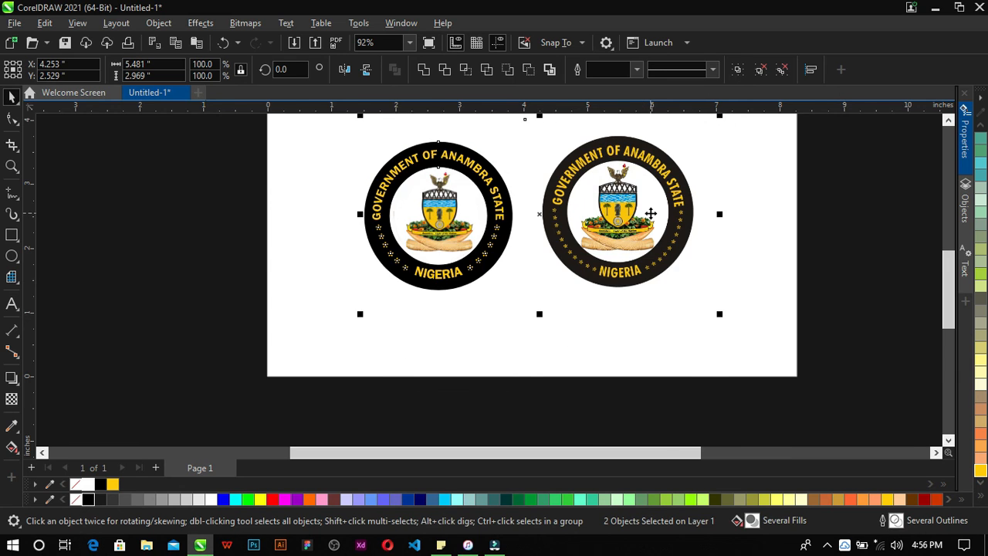
Compare the recreated seal with the reference in a full-screen preview, deselect both and show the desktop.
key("shift+F2")
right_click(855, 230)
left_click(880, 233)
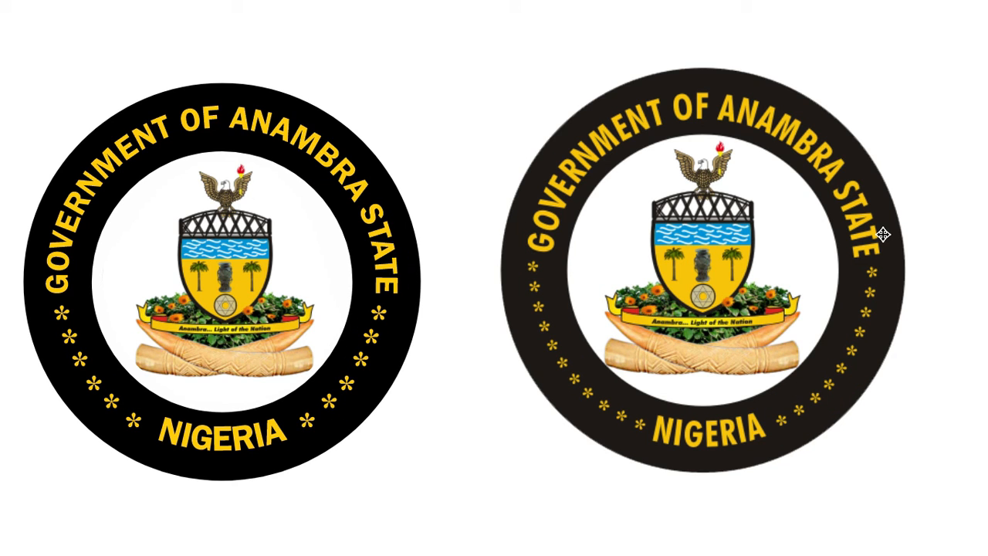
left_click(741, 135)
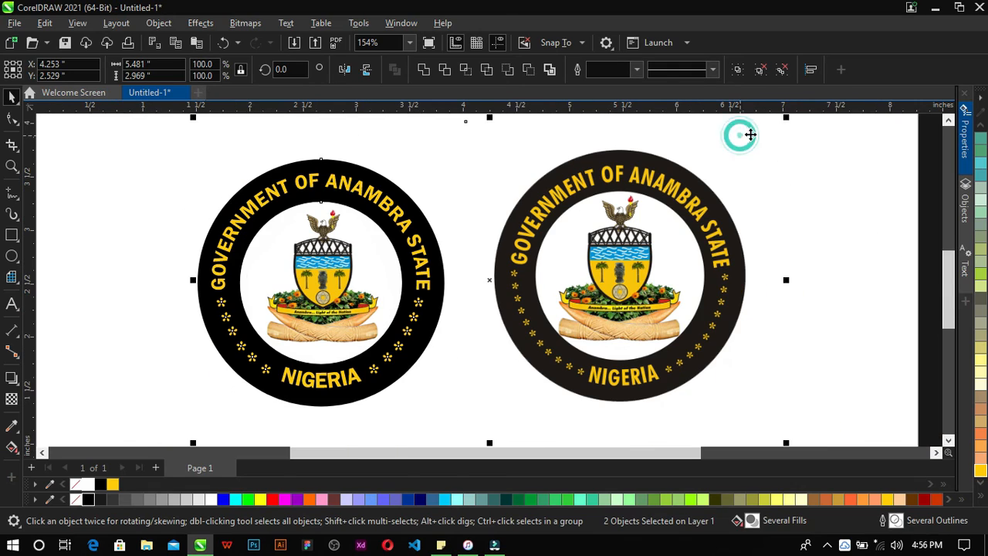
left_click(847, 209)
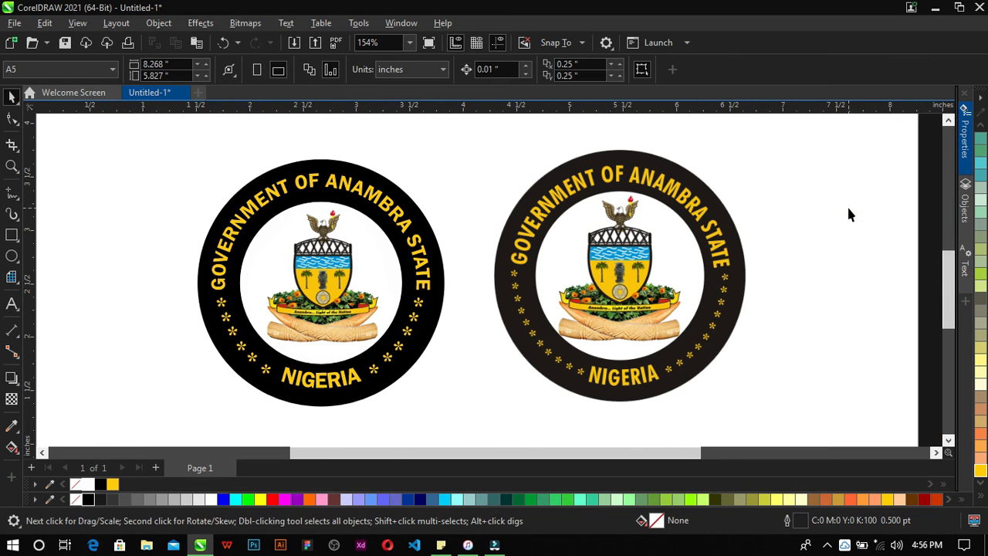
key("super+d")
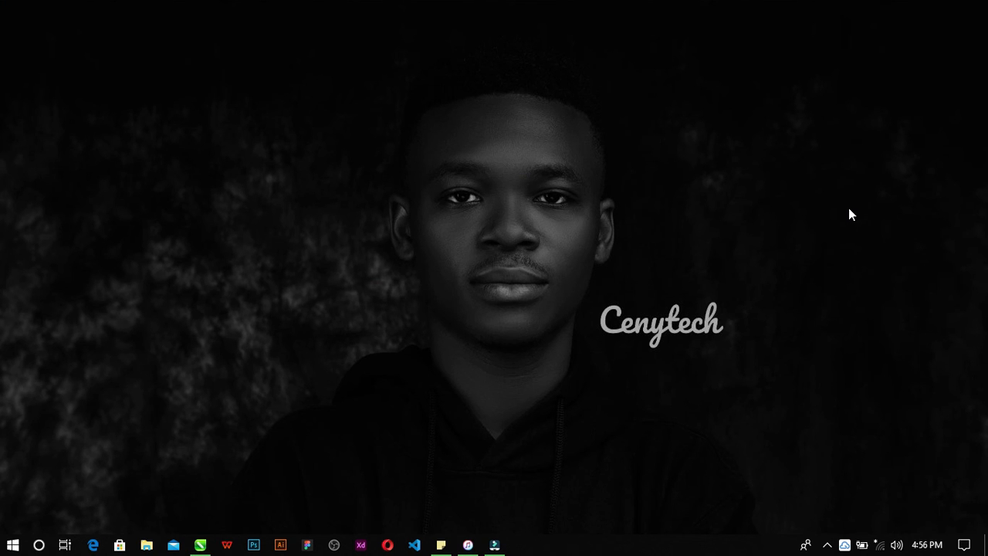